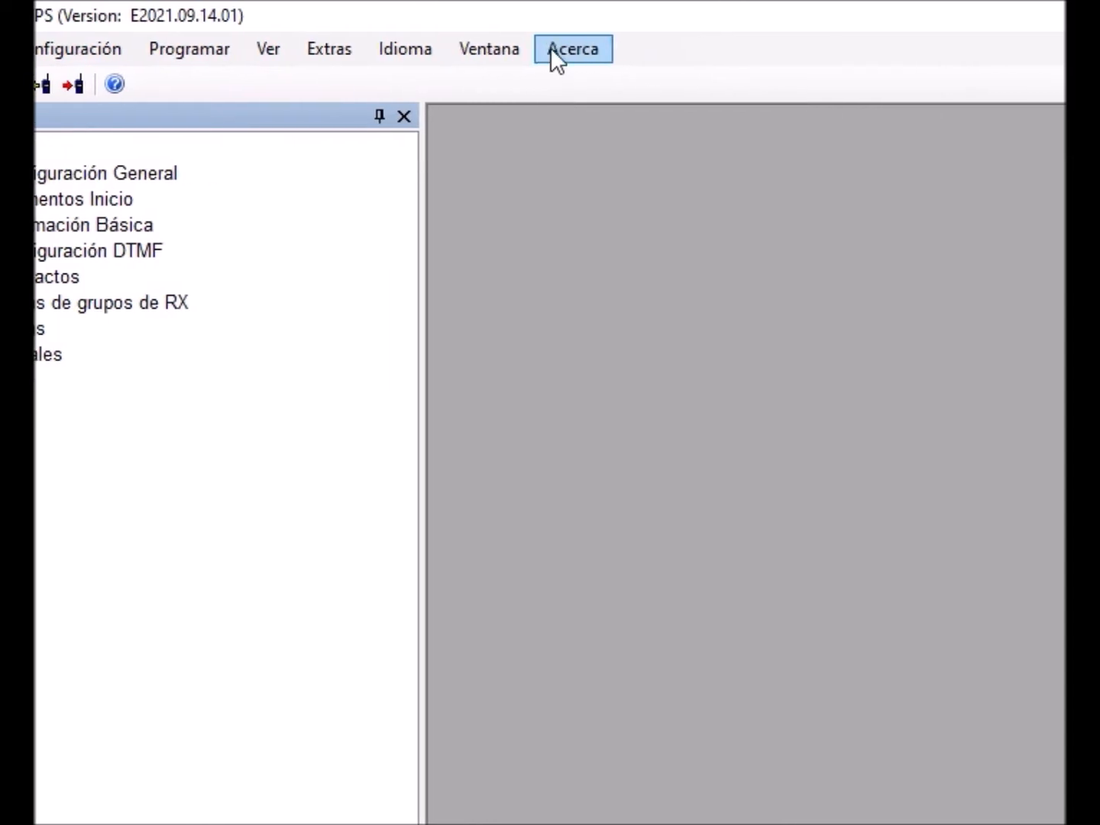
left_click(550, 47)
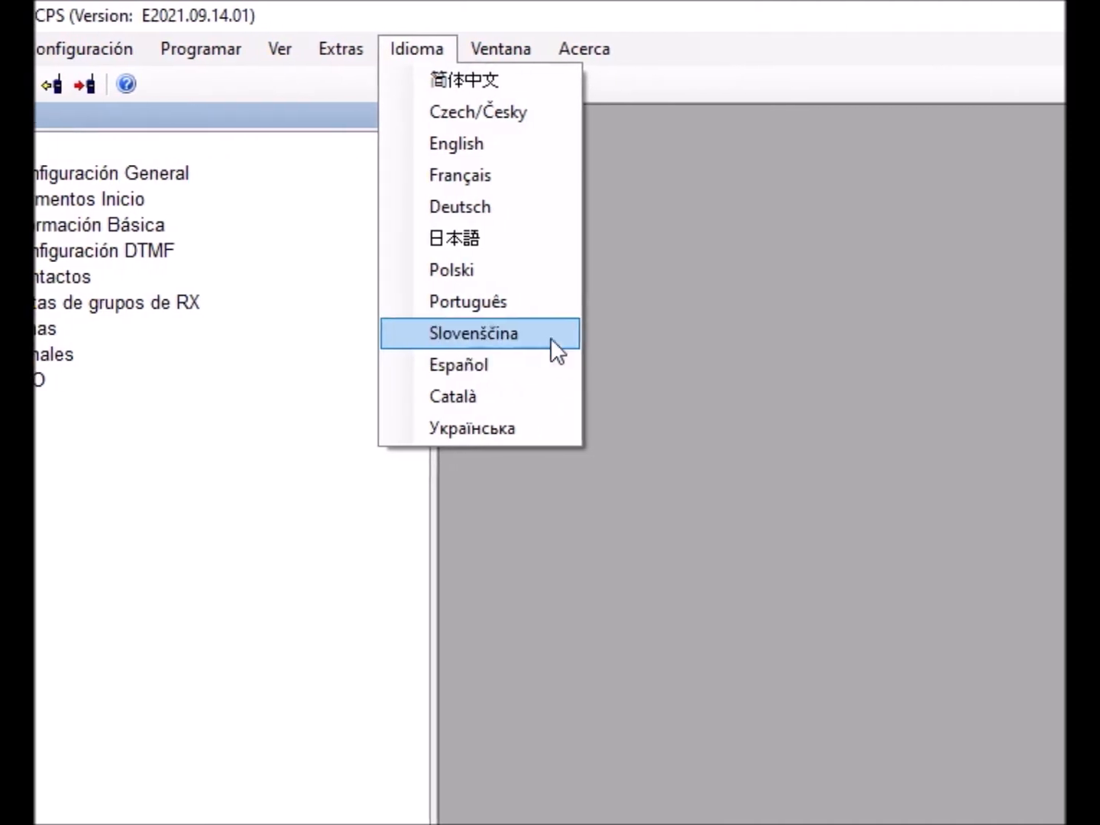
left_click(551, 269)
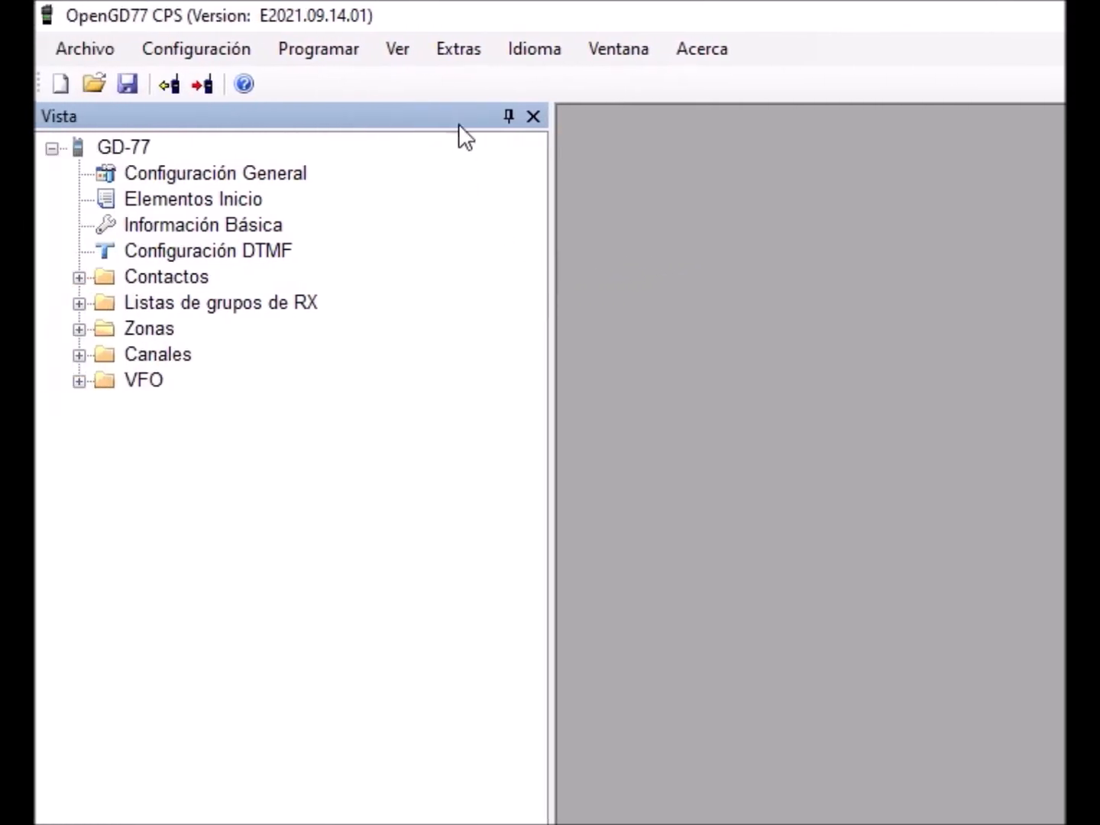
- Open the Firmware loader and choose Baofeng DM-1801 / DM-860 as the radio type
left_click(457, 57)
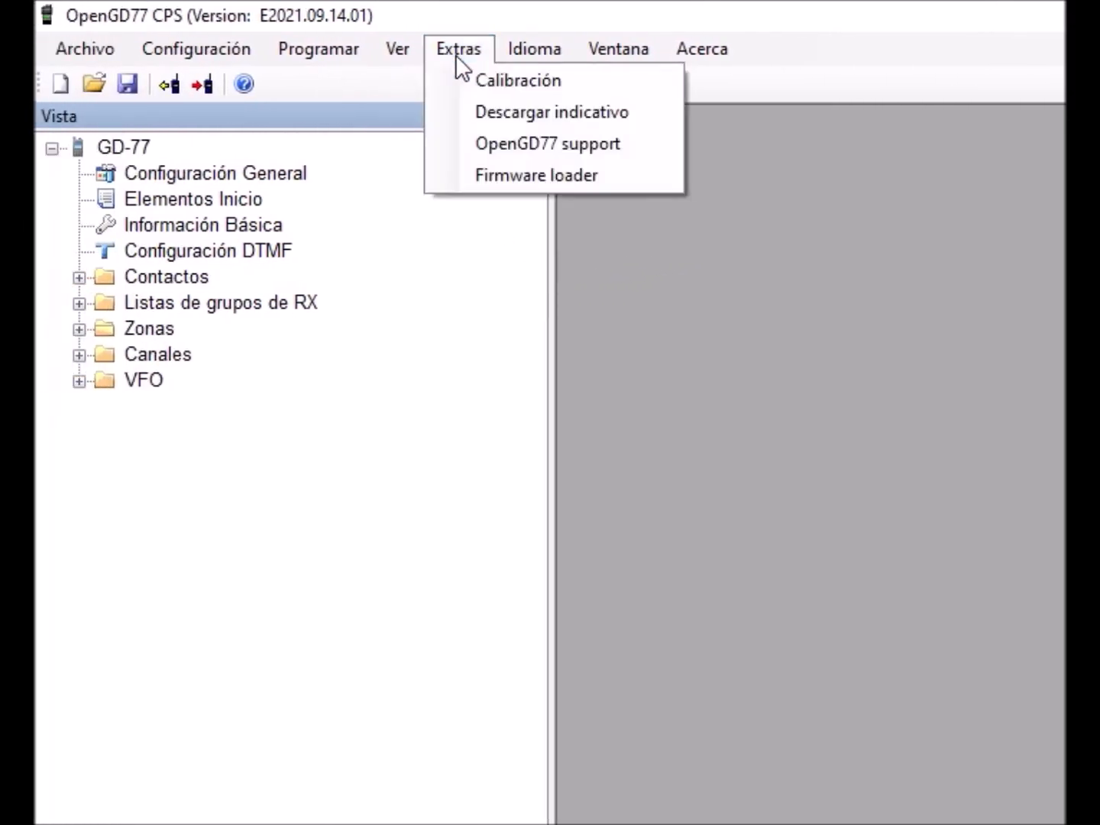
left_click(528, 175)
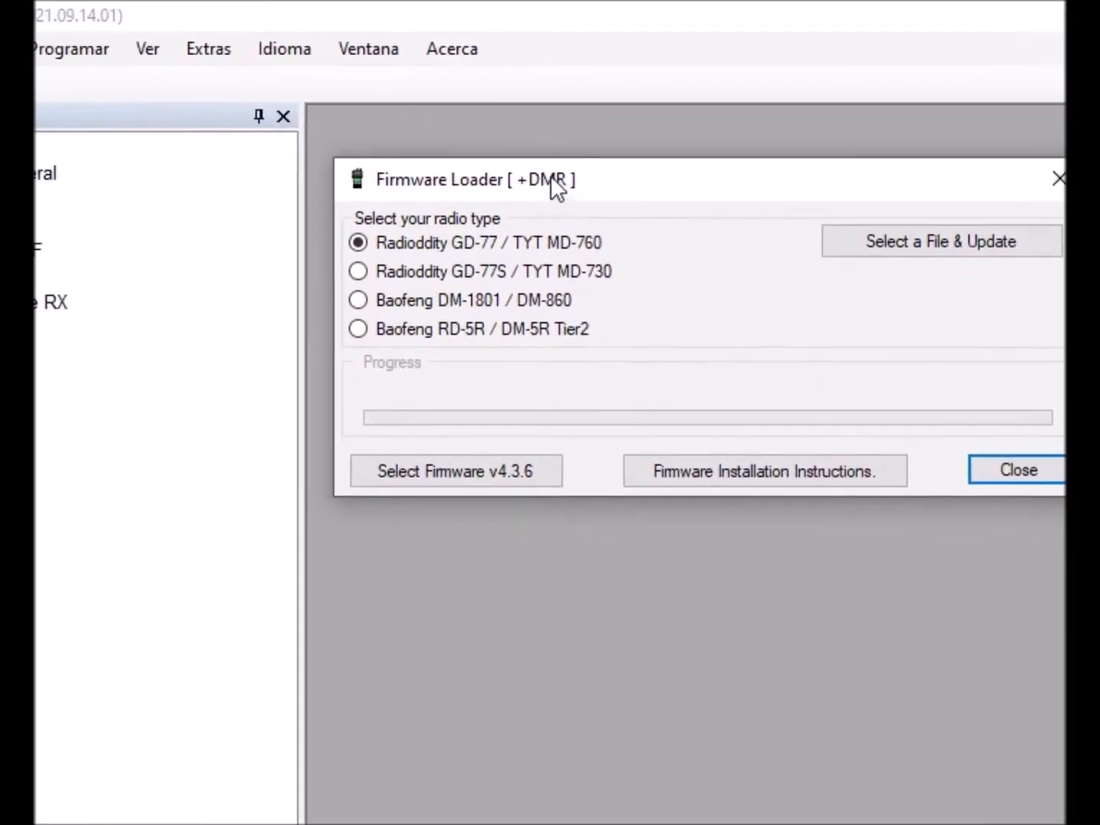
left_click_drag(552, 177, 541, 163)
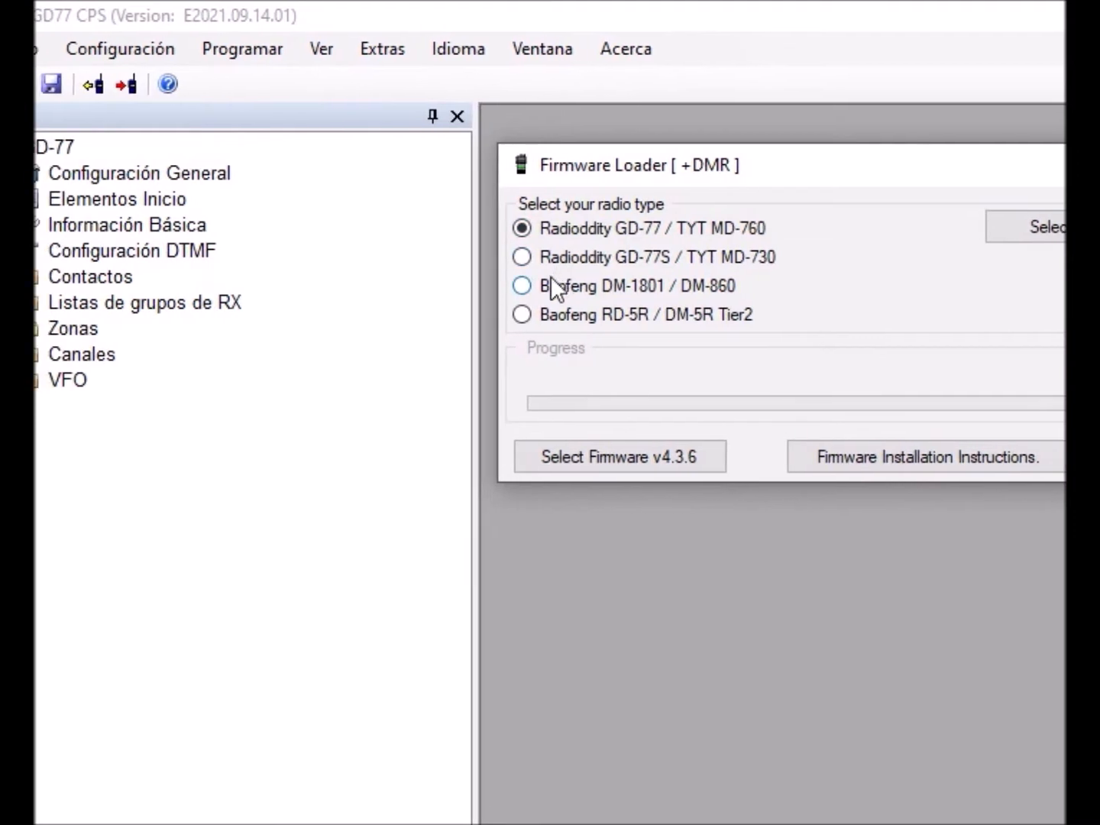
left_click(550, 284)
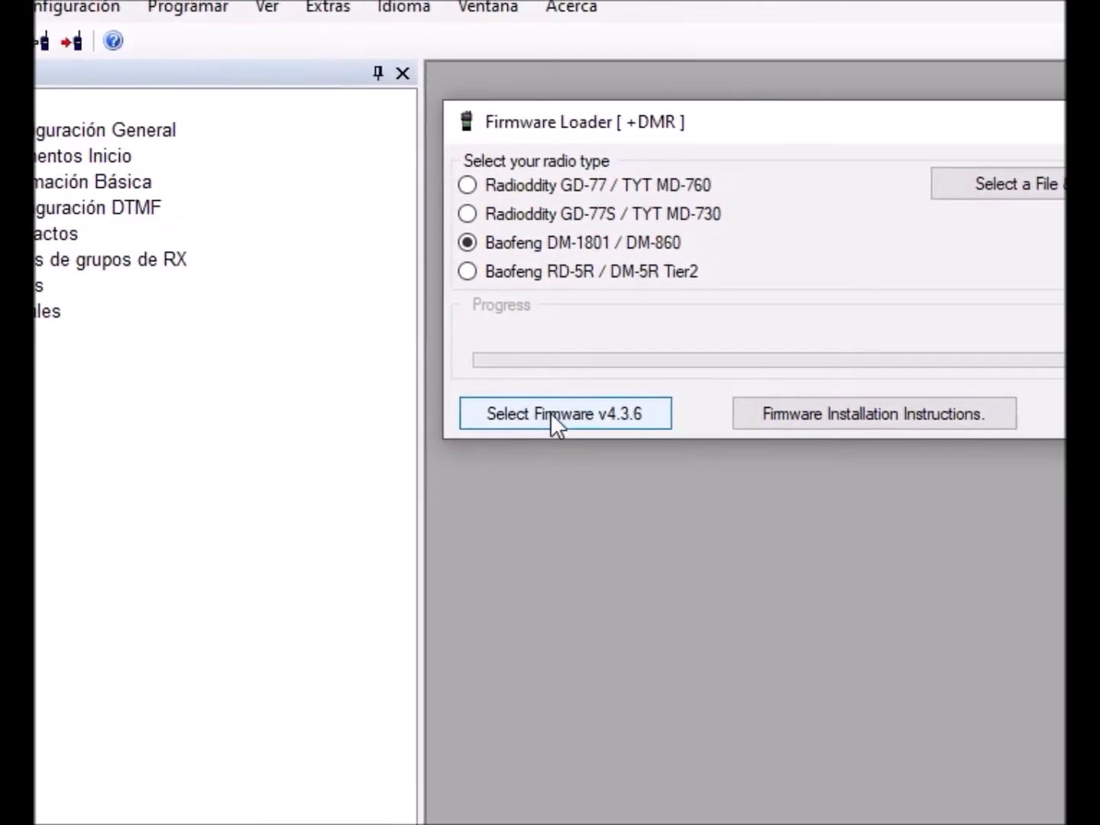
- Select the official firmware file GD-77_V4.3.6.sgl from the Firmware software V4.3.6 folder and acknowledge the verification
left_click(550, 412)
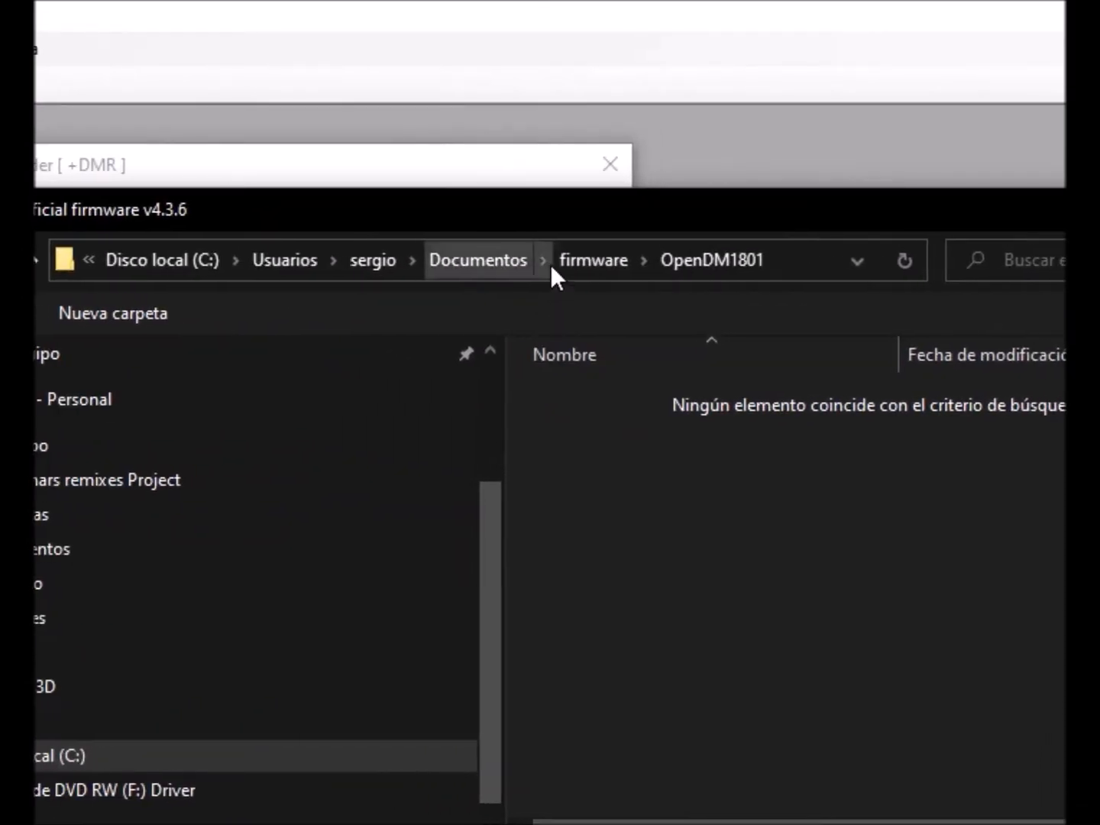
left_click(551, 264)
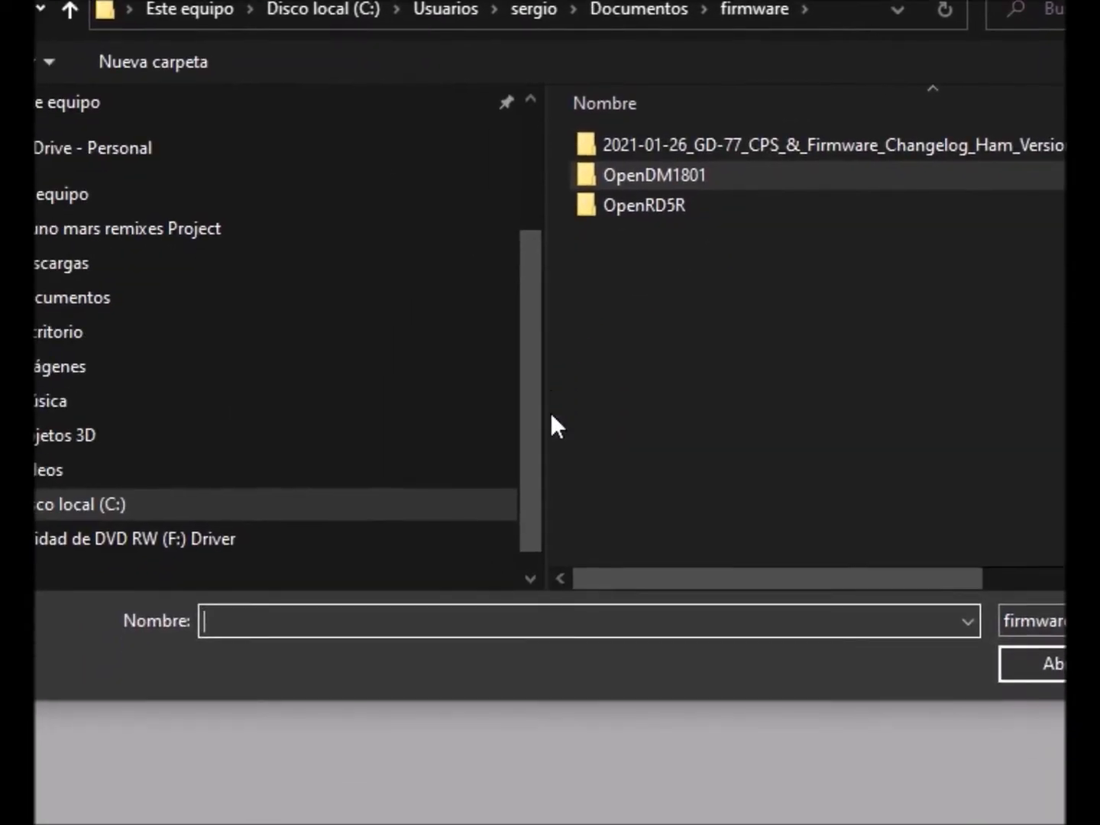
left_click_drag(563, 411, 294, 398)
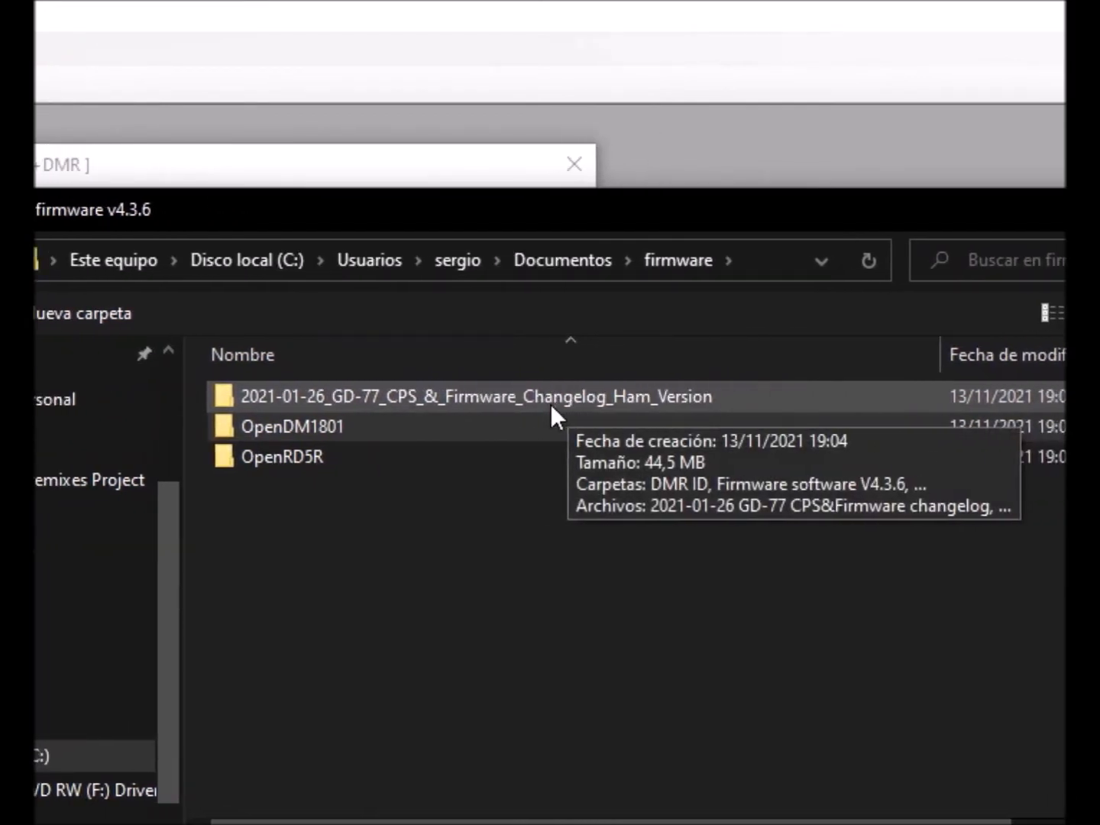
double_click(550, 395)
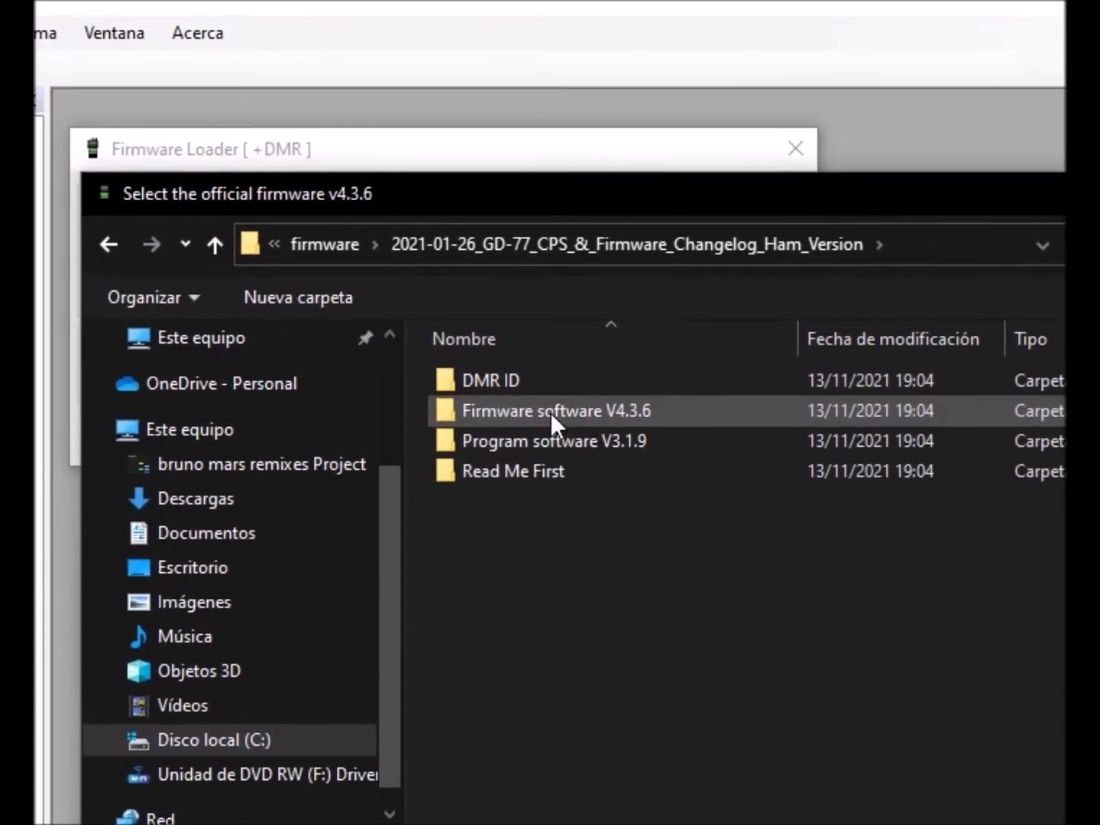
double_click(550, 410)
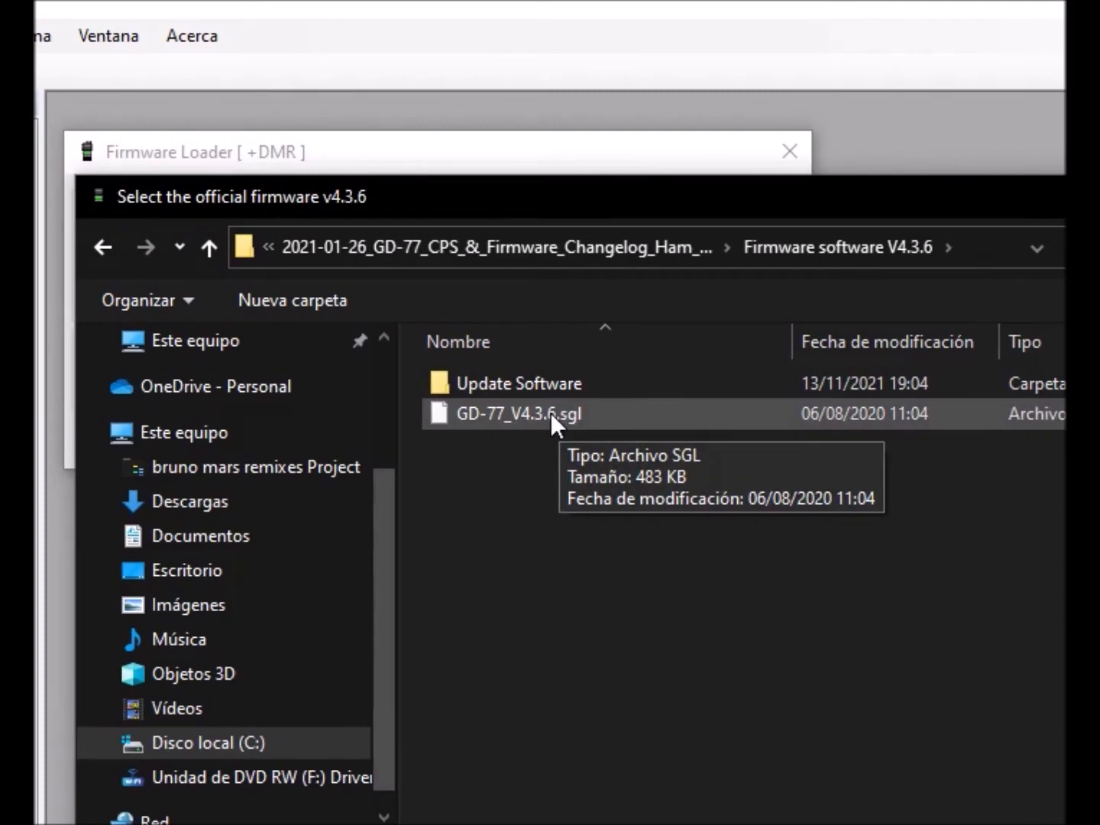
double_click(551, 412)
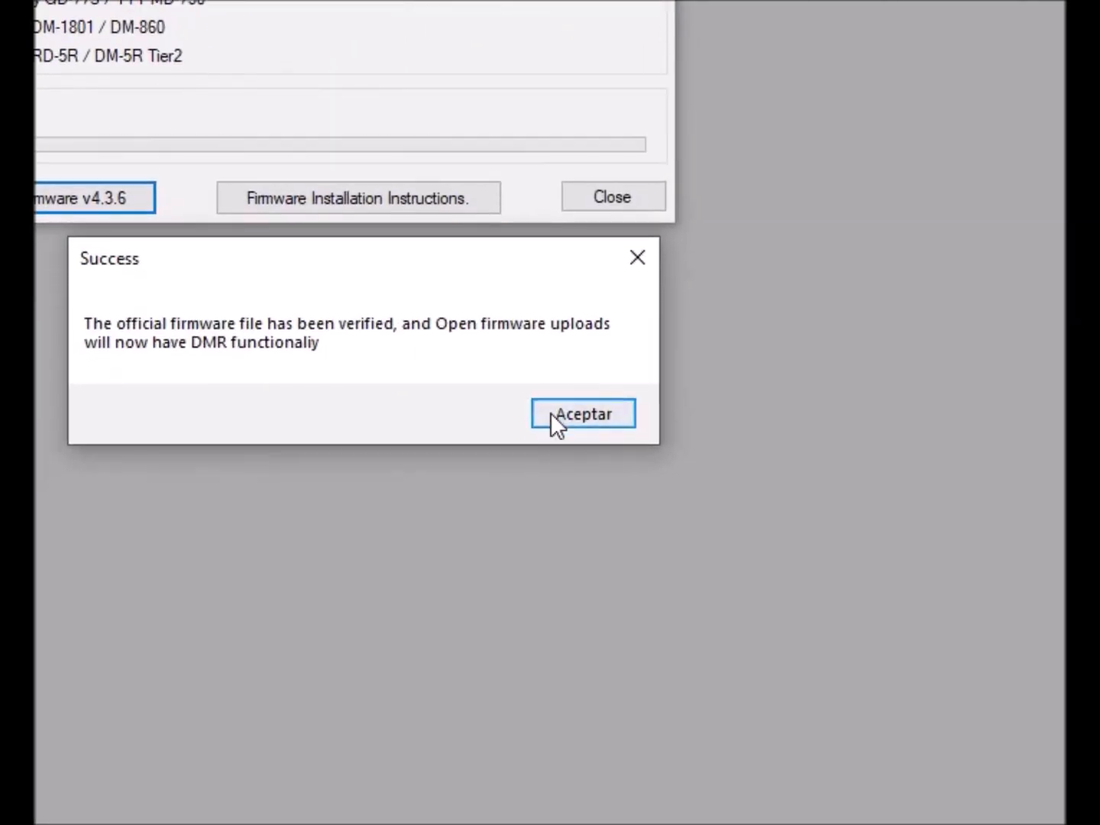
left_click(550, 411)
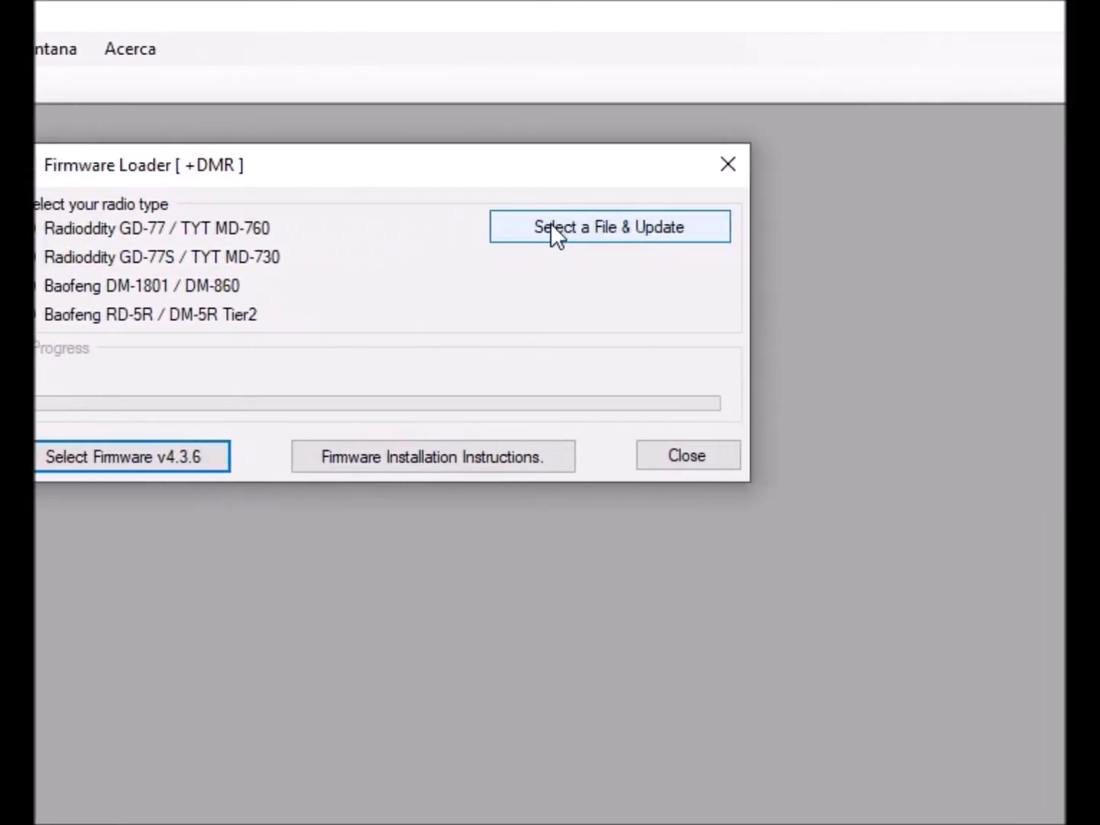
- Update the radio with the OpenDM1801 firmware file, then close the Firmware loader
left_click(552, 228)
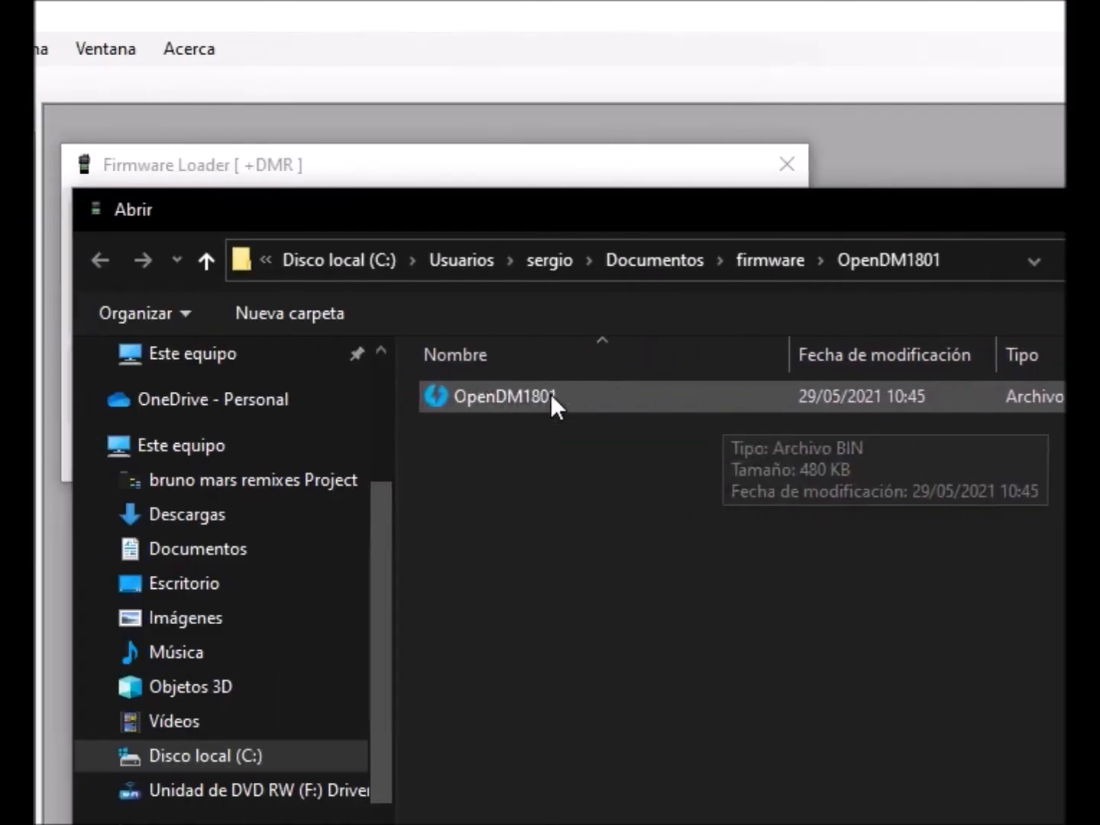
double_click(551, 389)
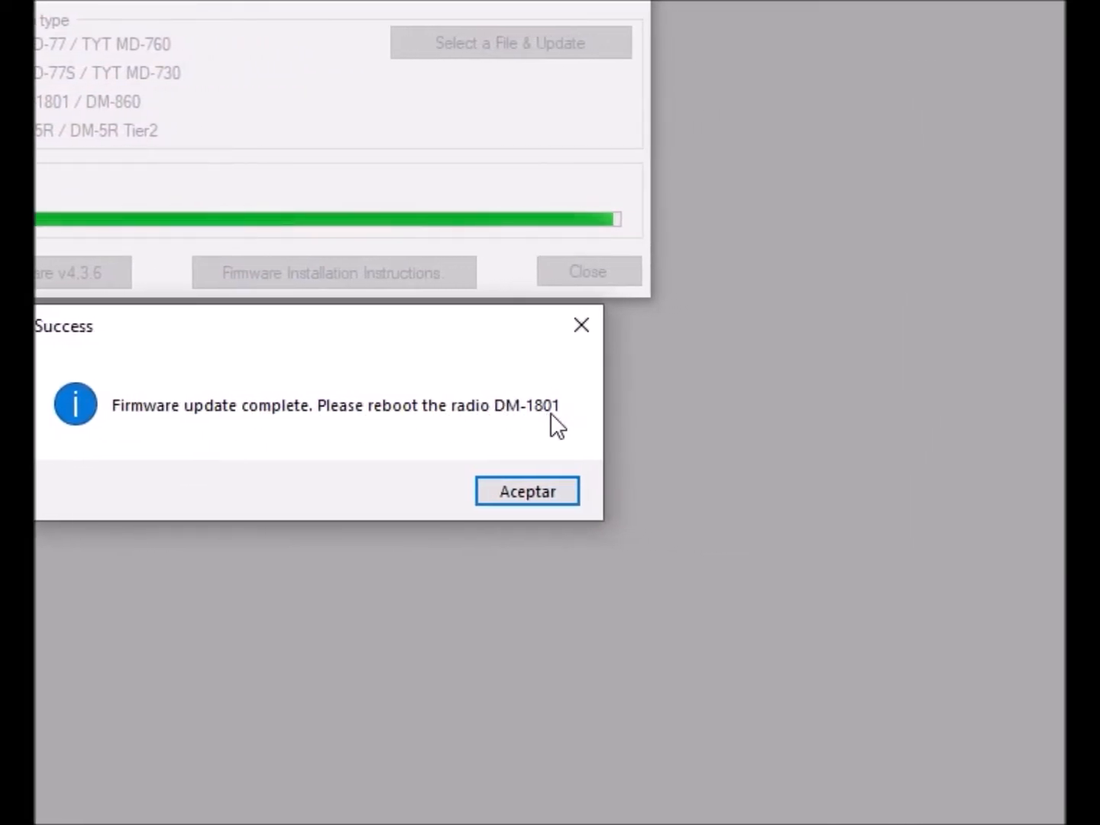
left_click(550, 412)
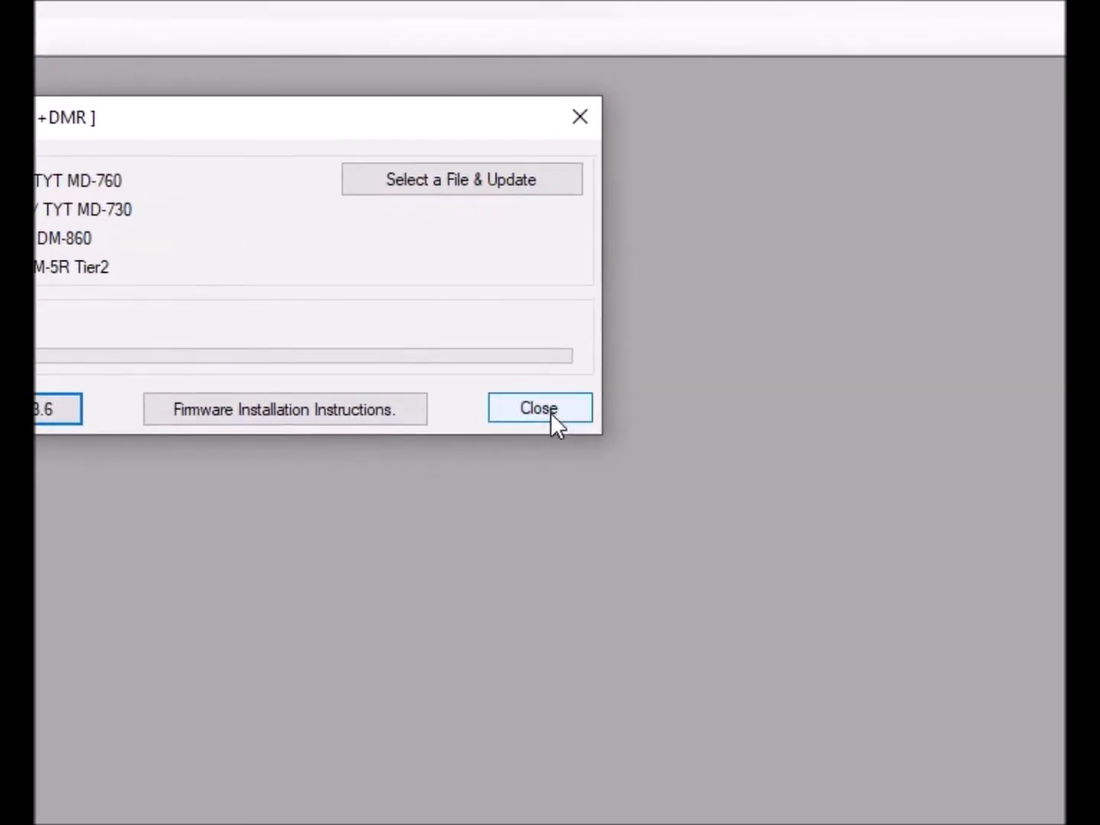
left_click(552, 412)
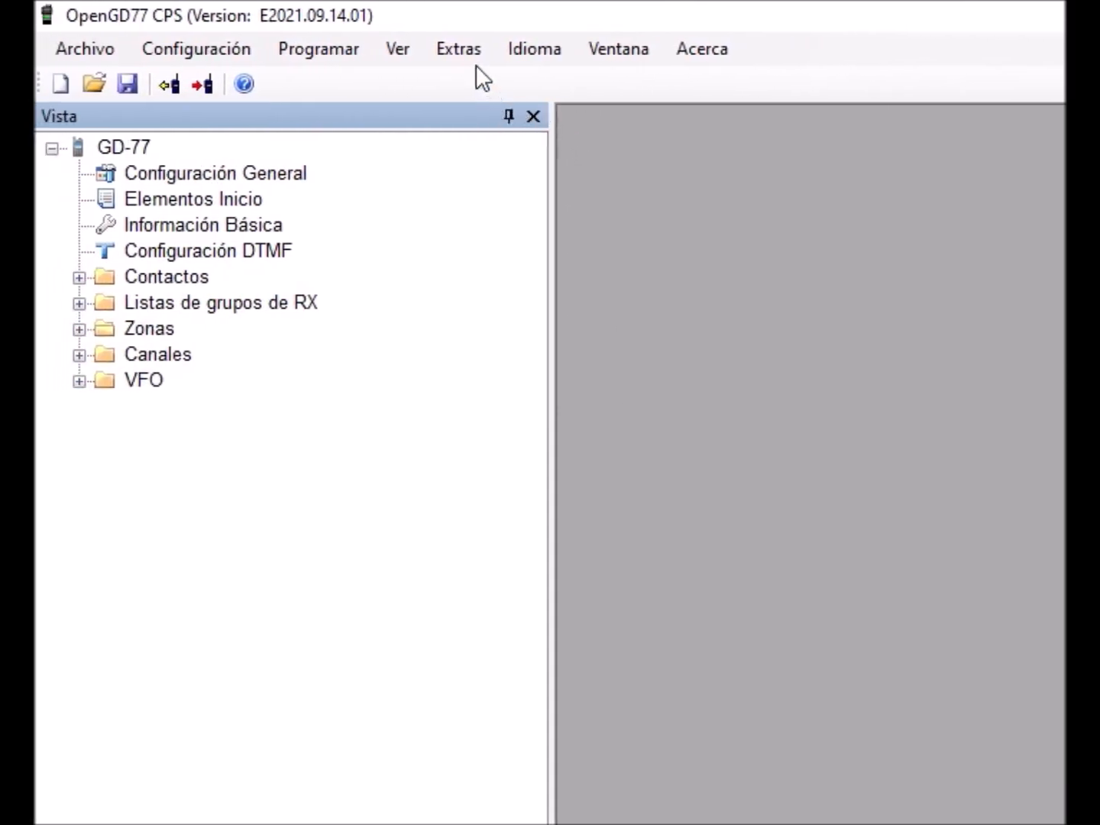
- Open the Descargar indicativo DMR ID tool and set the radio model to DM-1801
left_click(473, 57)
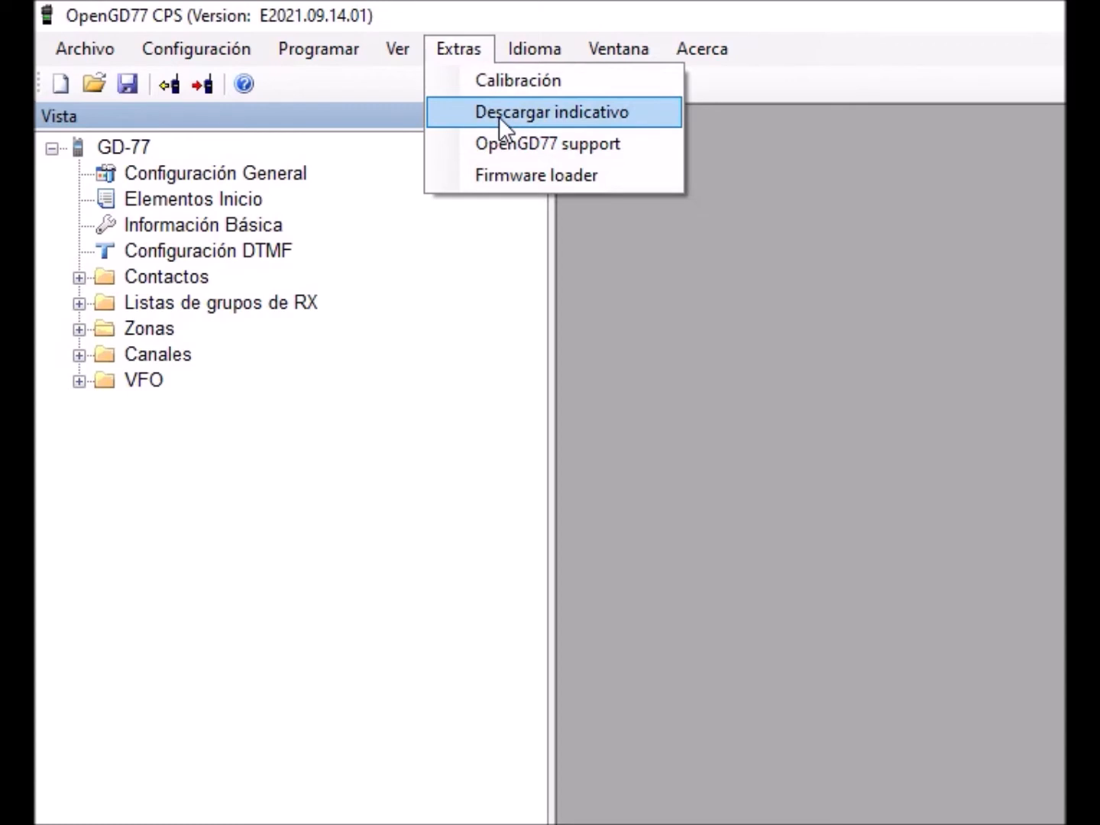
left_click(550, 118)
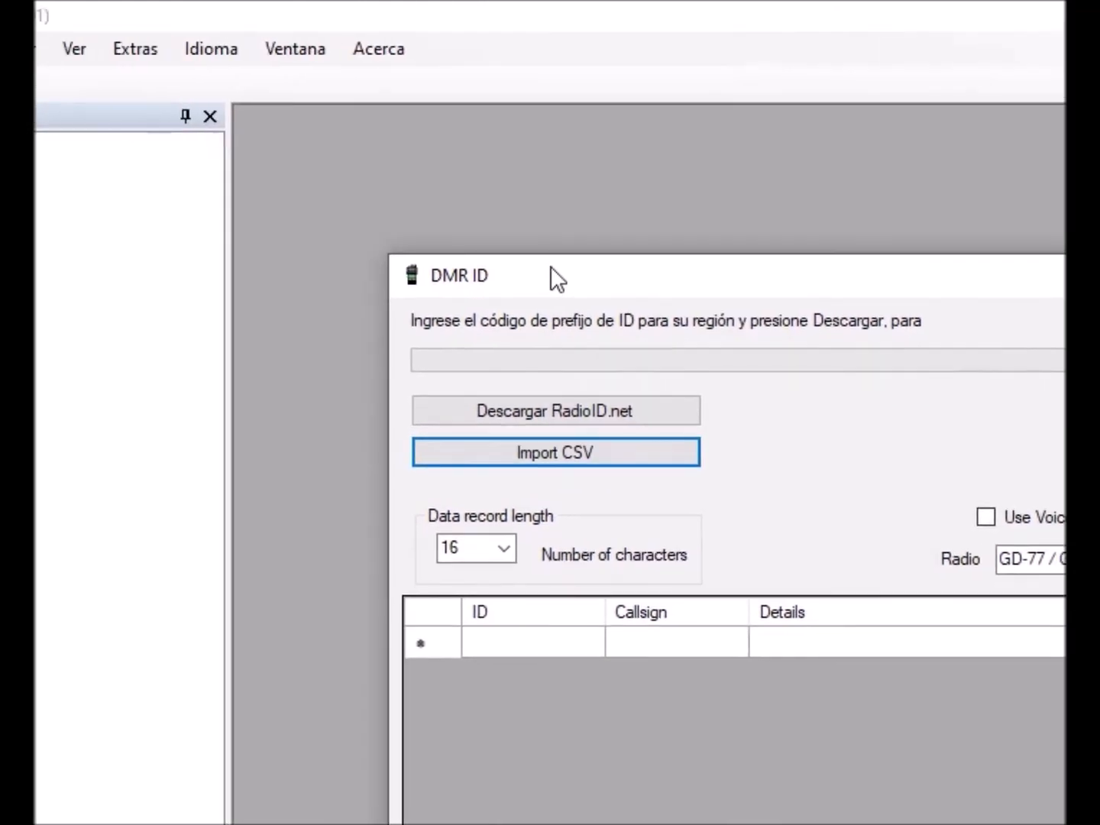
left_click_drag(558, 278, 558, 130)
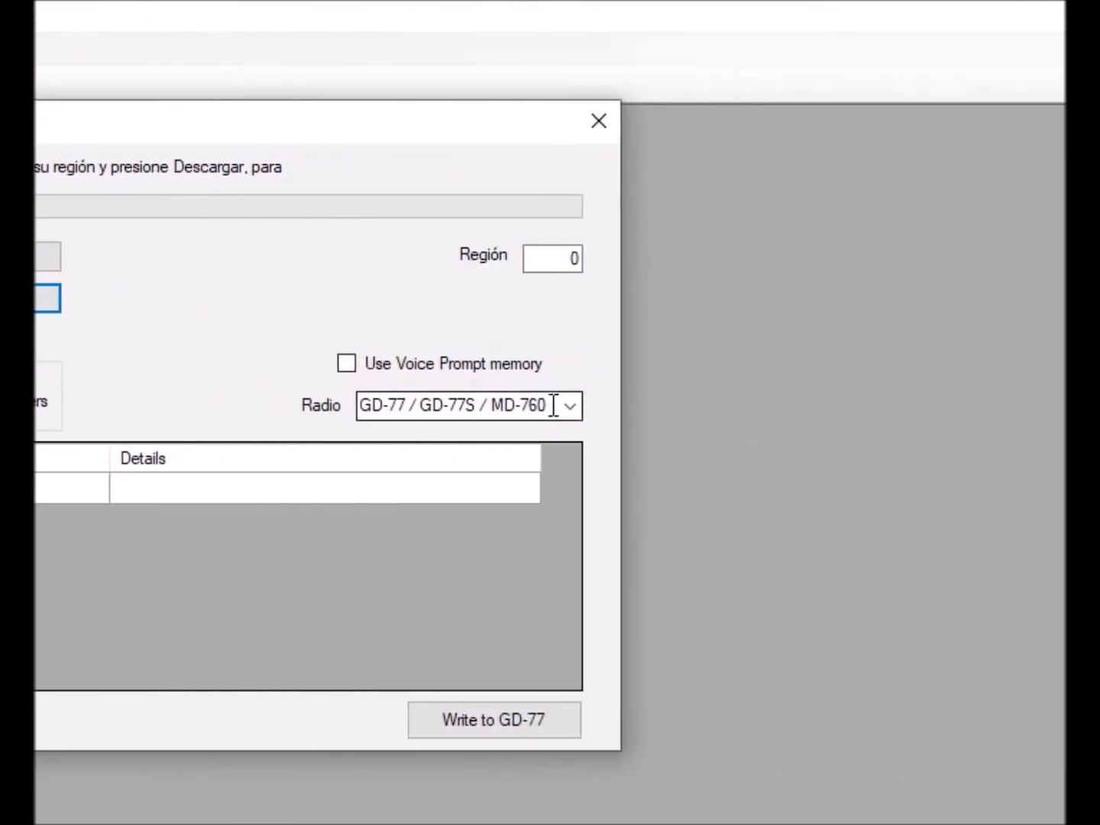
left_click(550, 404)
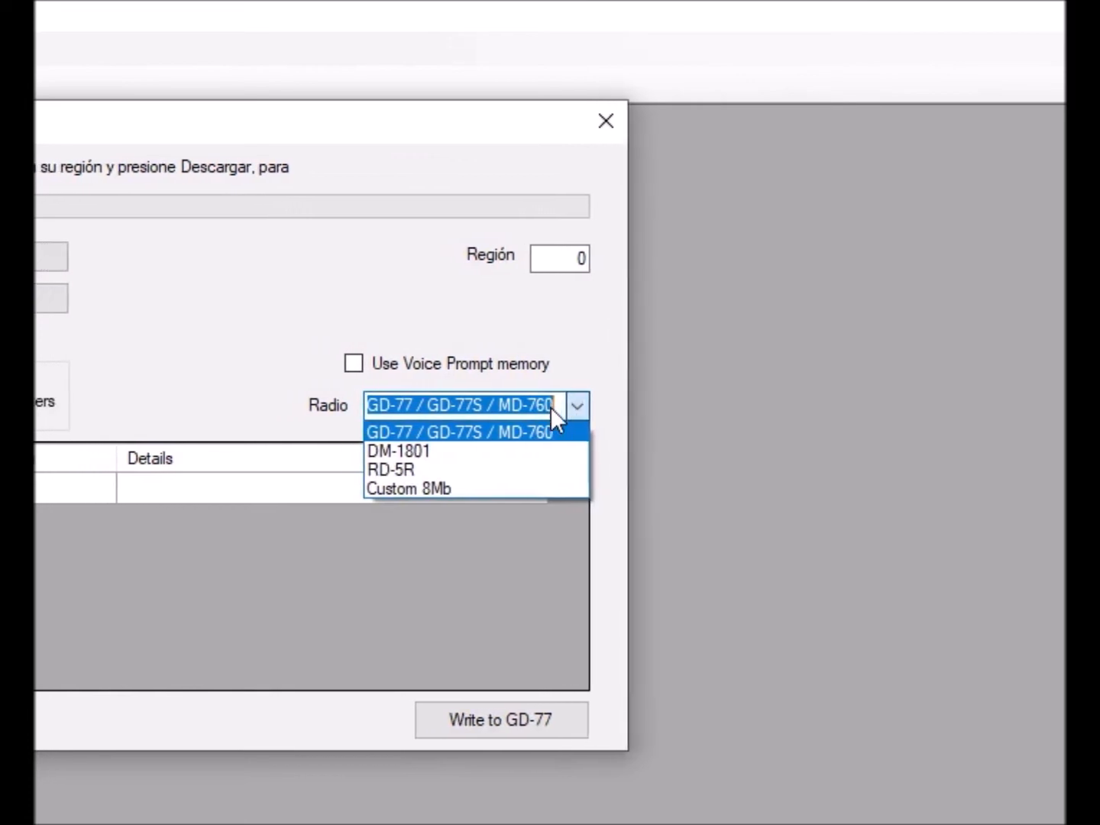
left_click(495, 450)
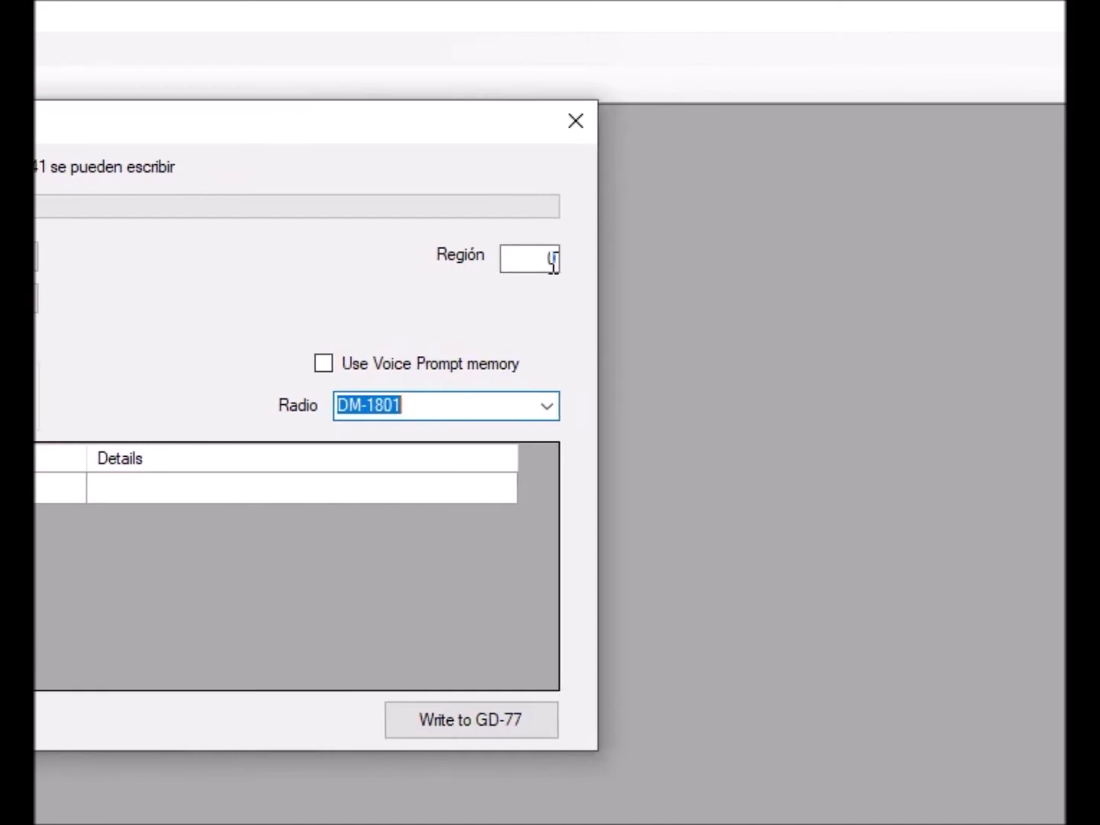
- Set the region to 214 and download the DMR IDs from RadioID.net
left_click(553, 260)
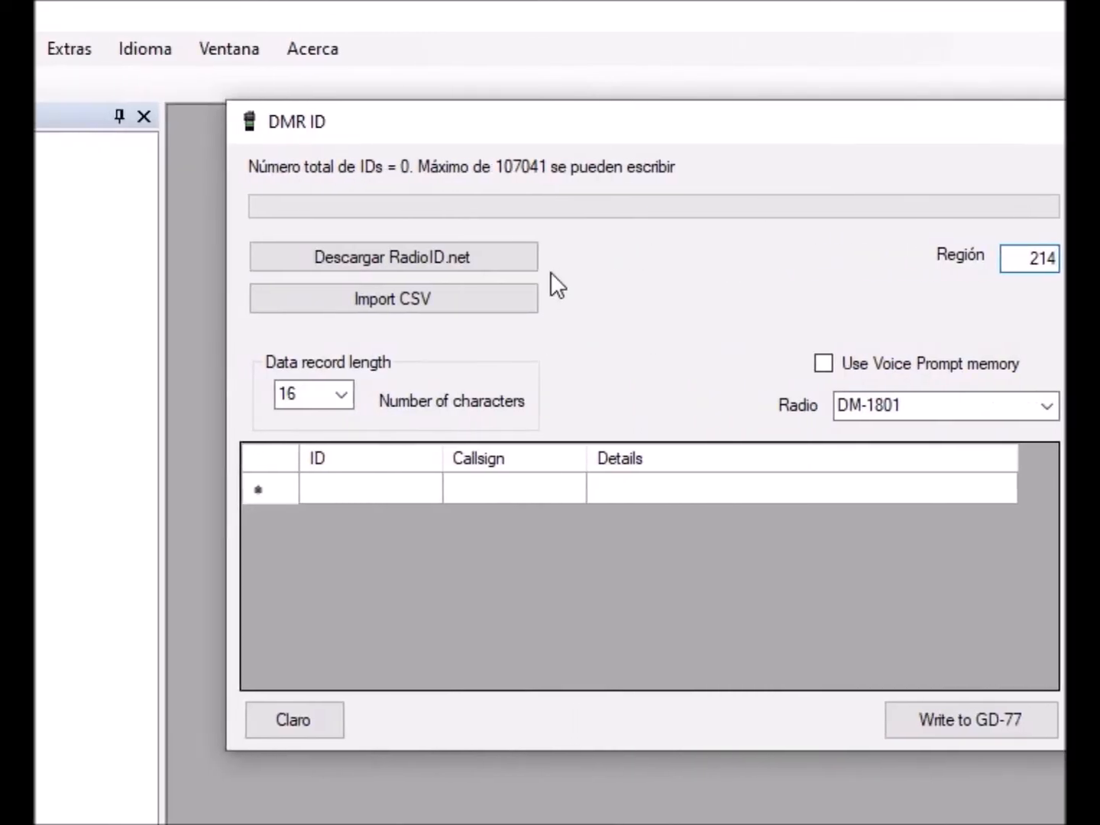
left_click(551, 259)
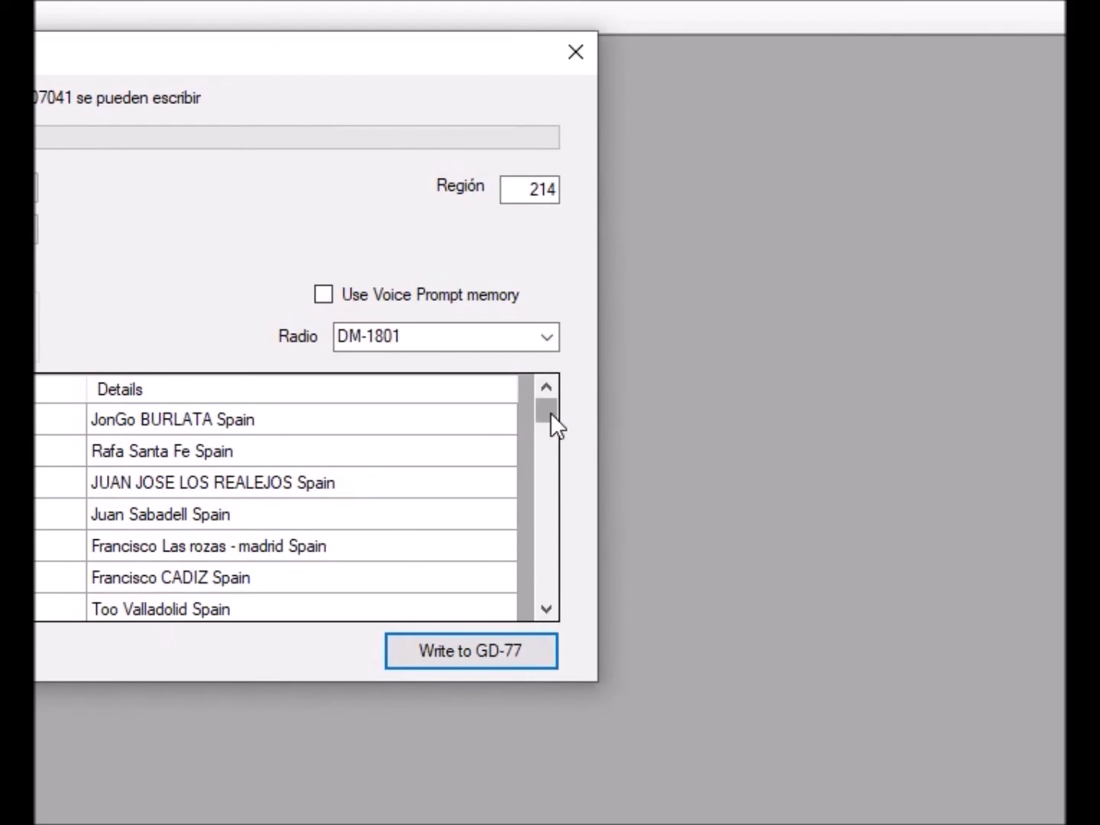
scroll(550, 414, "down", 5)
left_click_drag(551, 414, 550, 370)
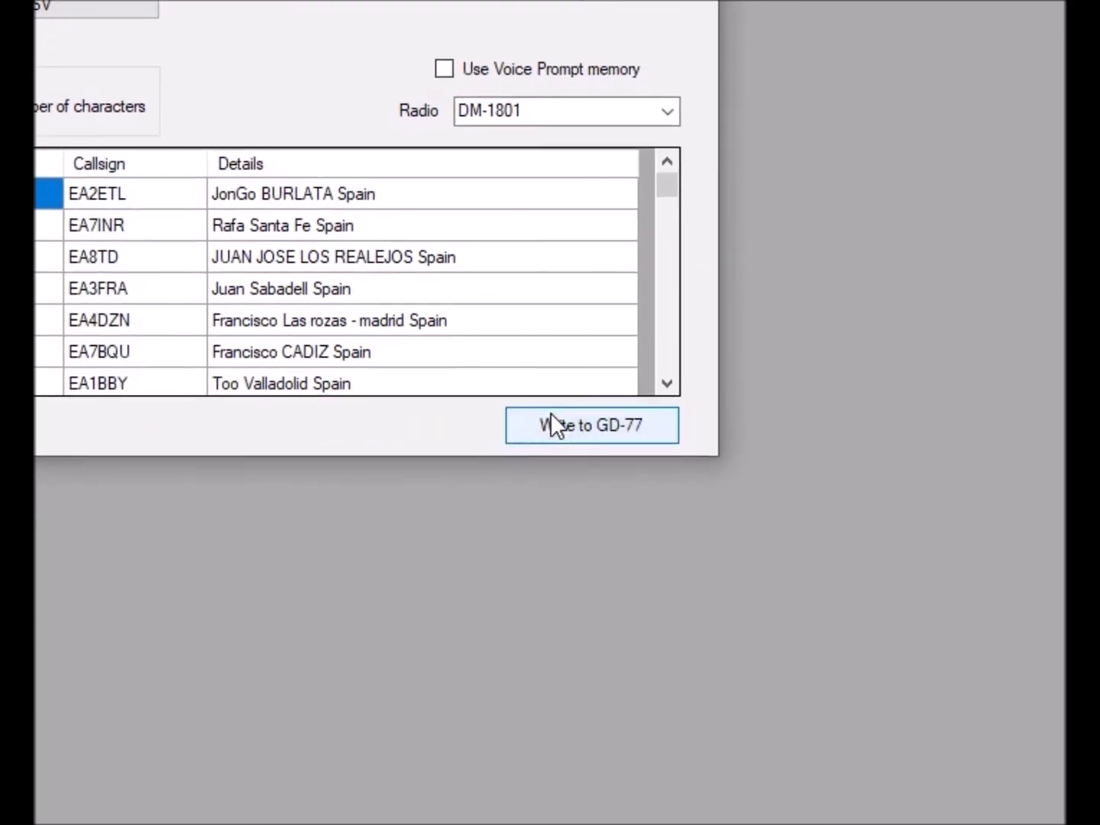
- Write the downloaded DMR ID list to the radio and close the DMR ID dialog
left_click(550, 411)
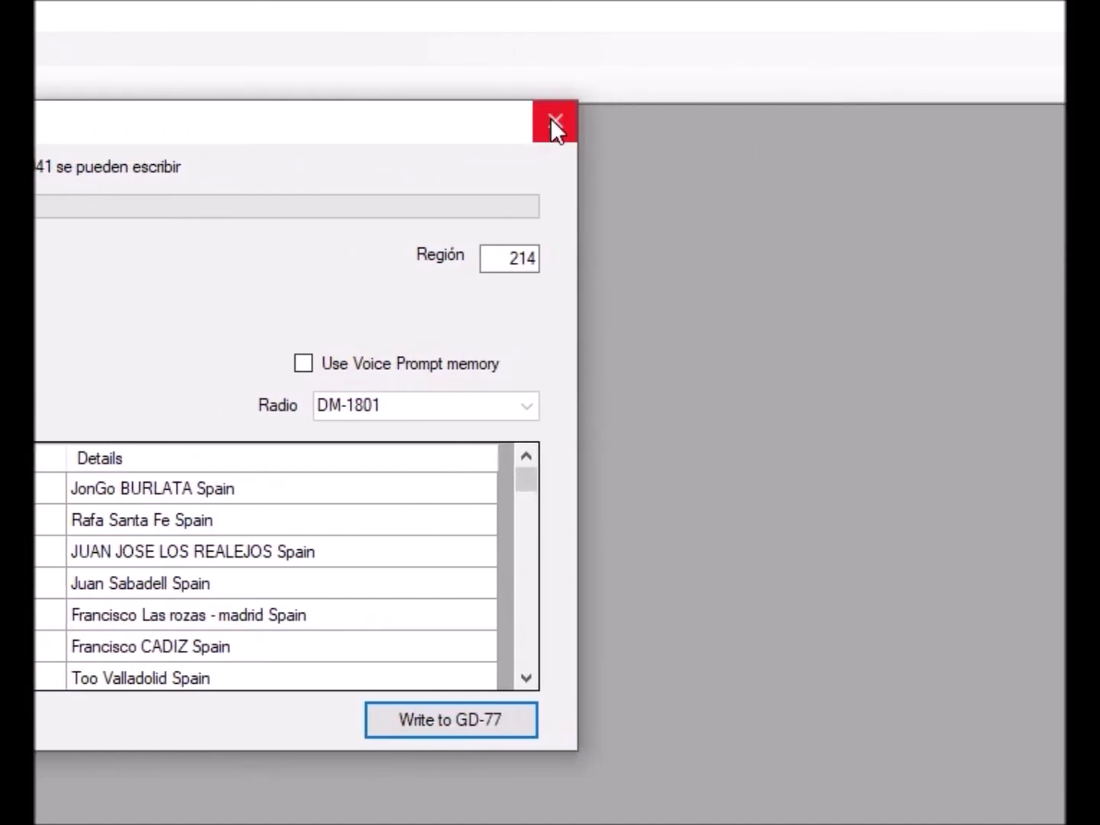
left_click(551, 120)
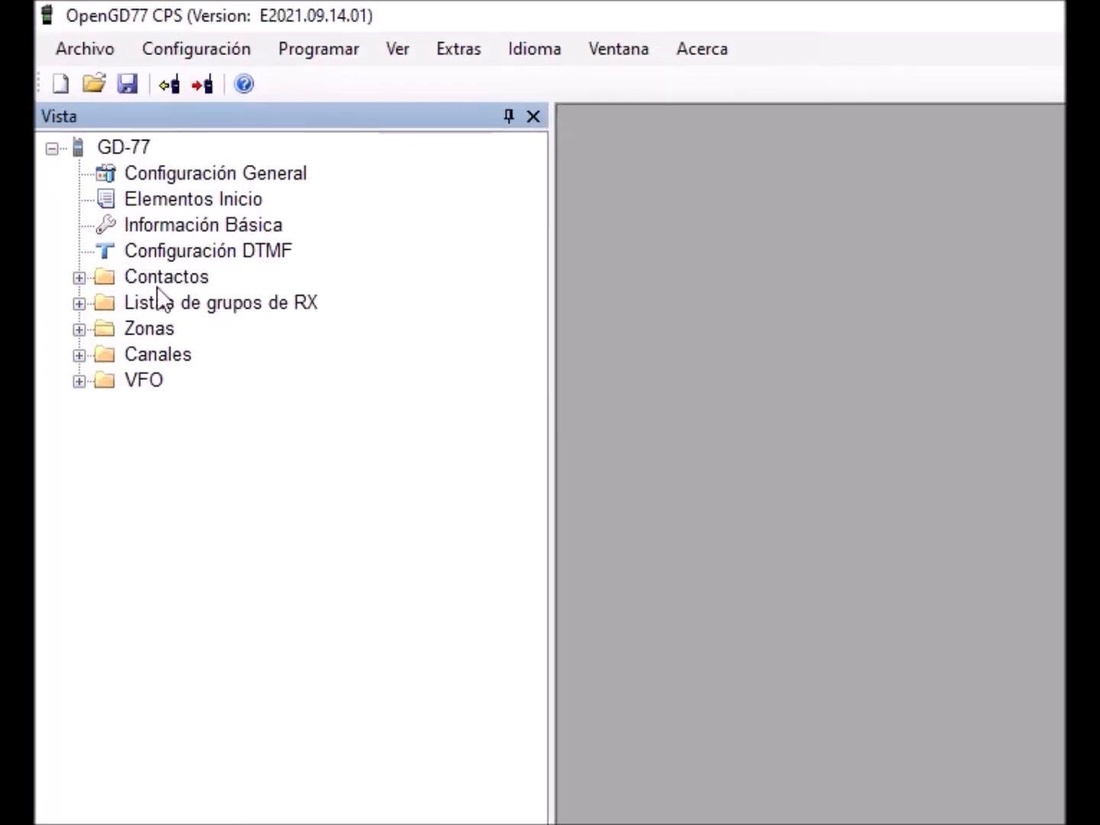
- Expand the Contactos, Contactos Digitales, Listas de grupos de RX, Zonas, Canales and VFO folders in the tree
left_click(79, 278)
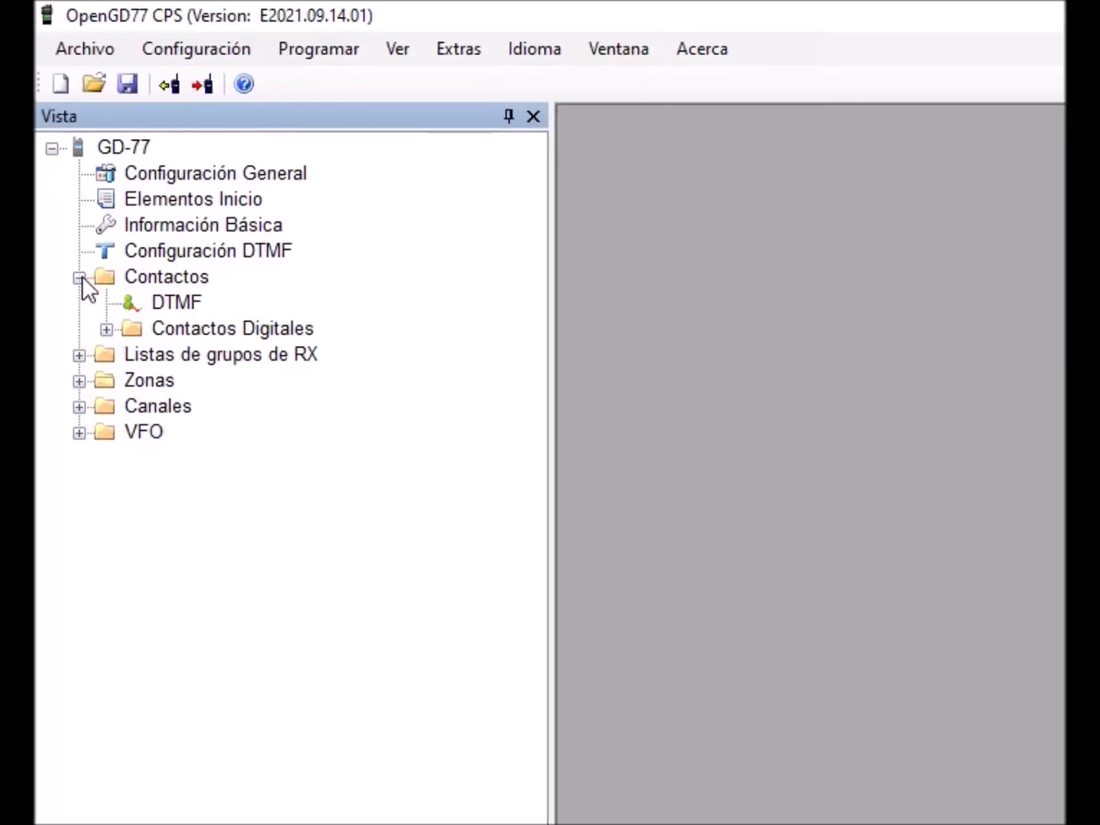
left_click(106, 329)
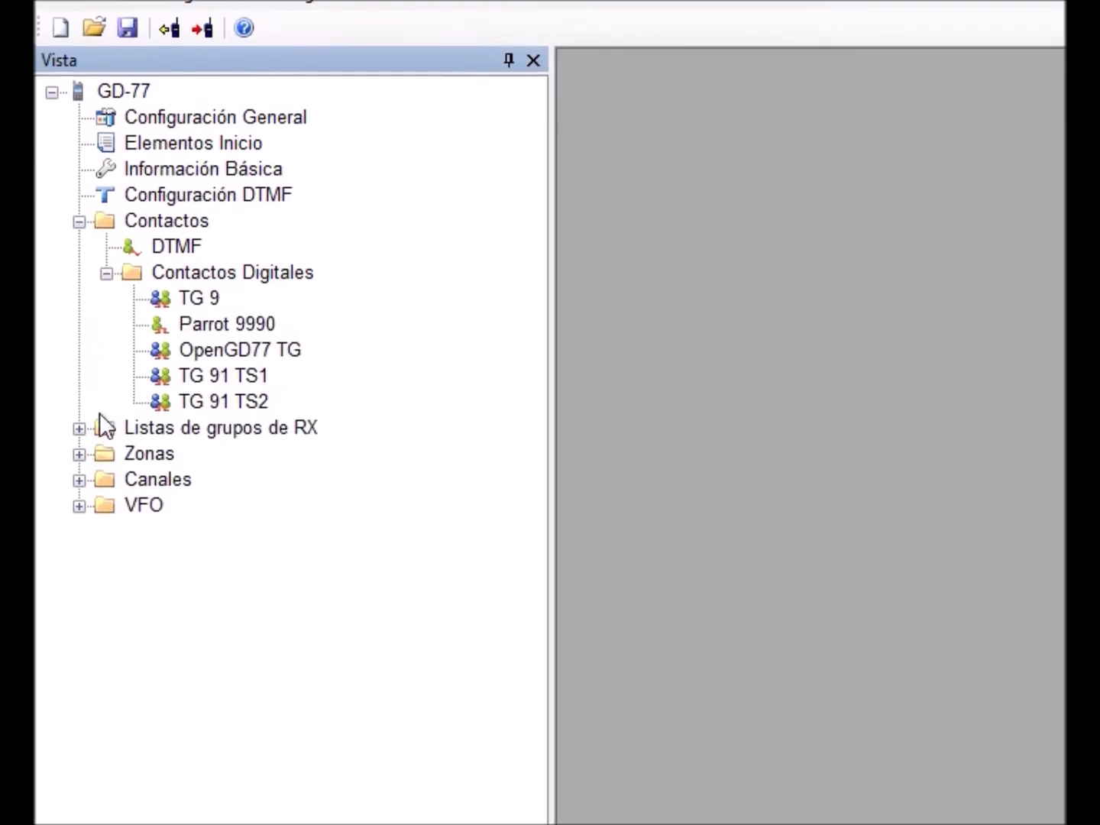
left_click(91, 482)
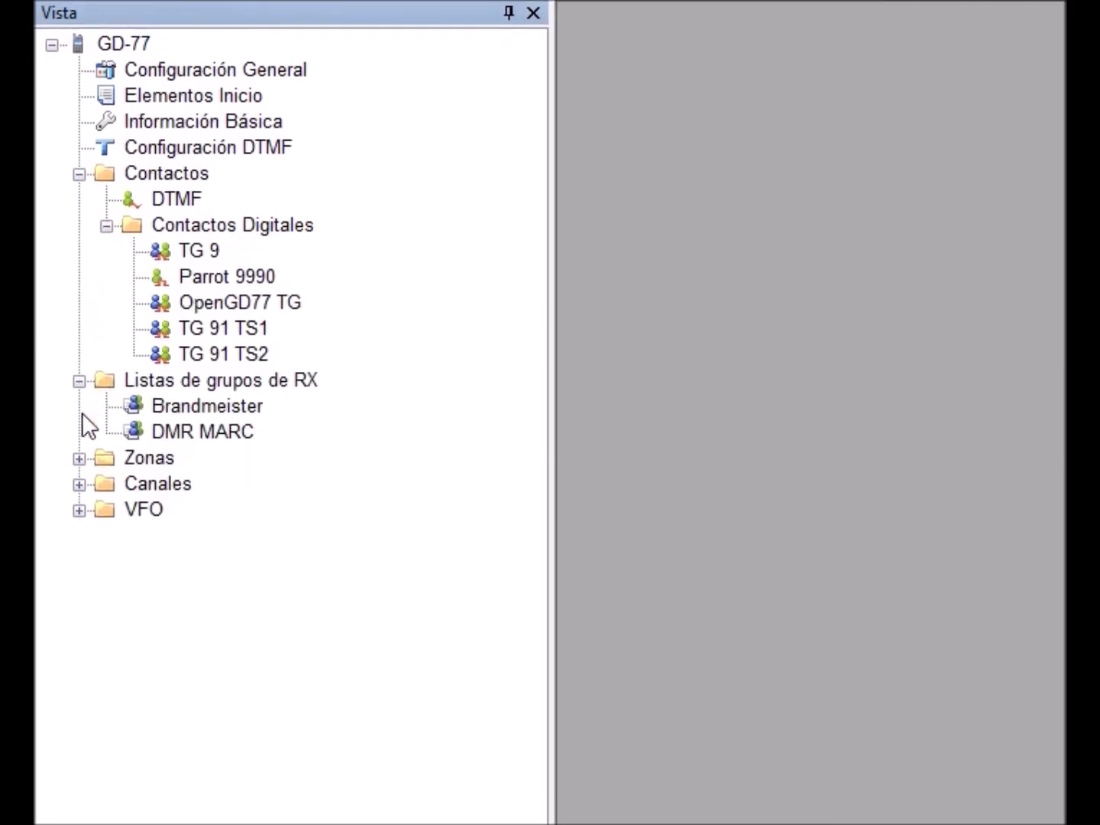
left_click(80, 411)
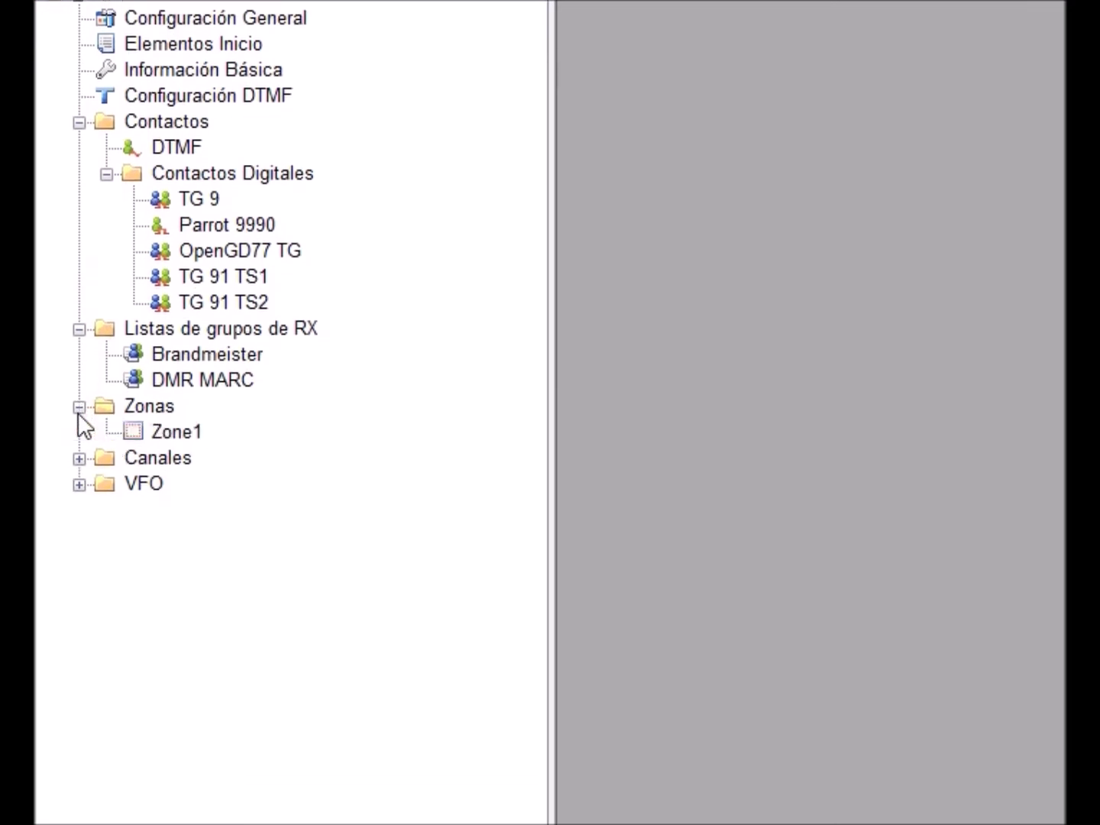
left_click(79, 458)
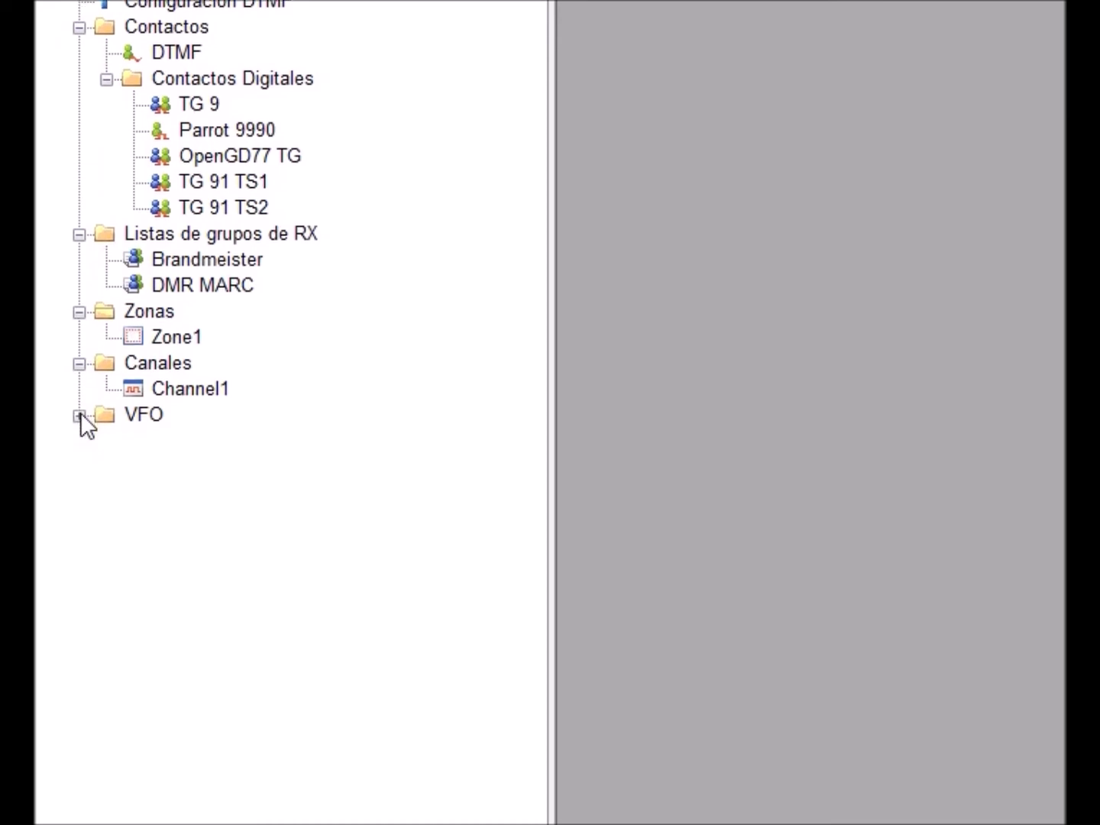
left_click(80, 463)
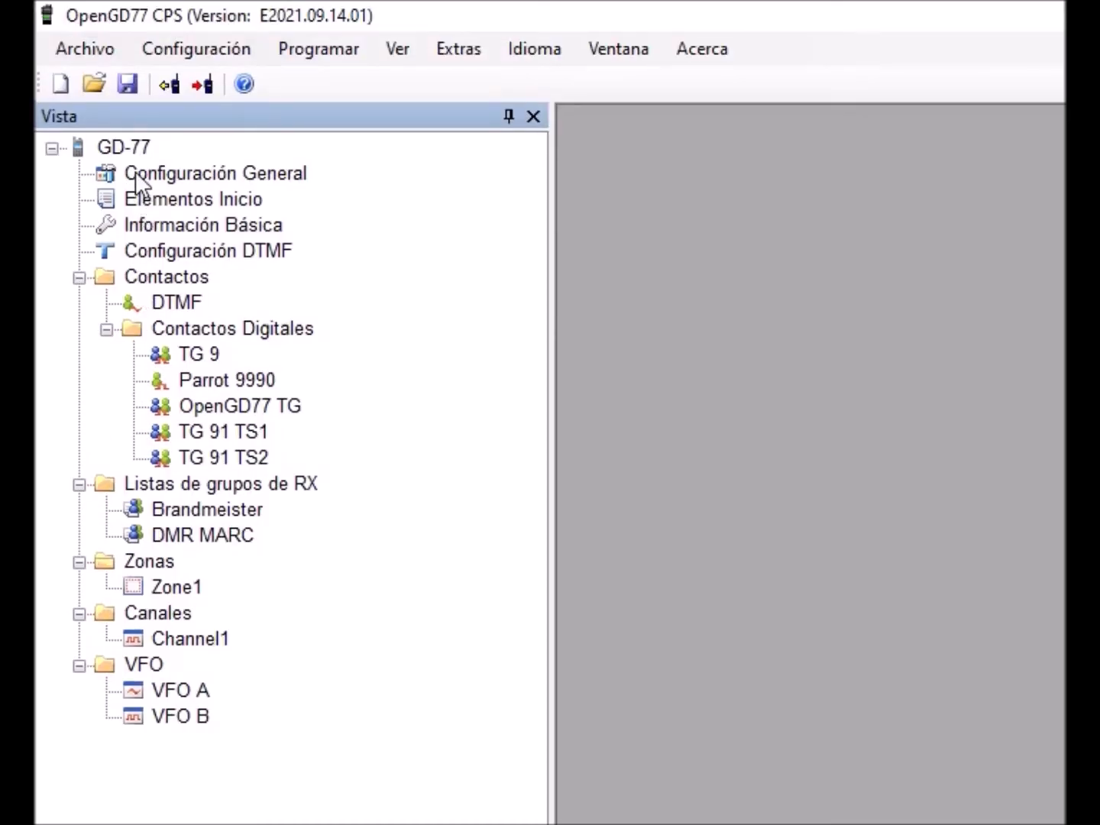
- Open the Configuración General settings and select the Elementos Inicio item
double_click(158, 173)
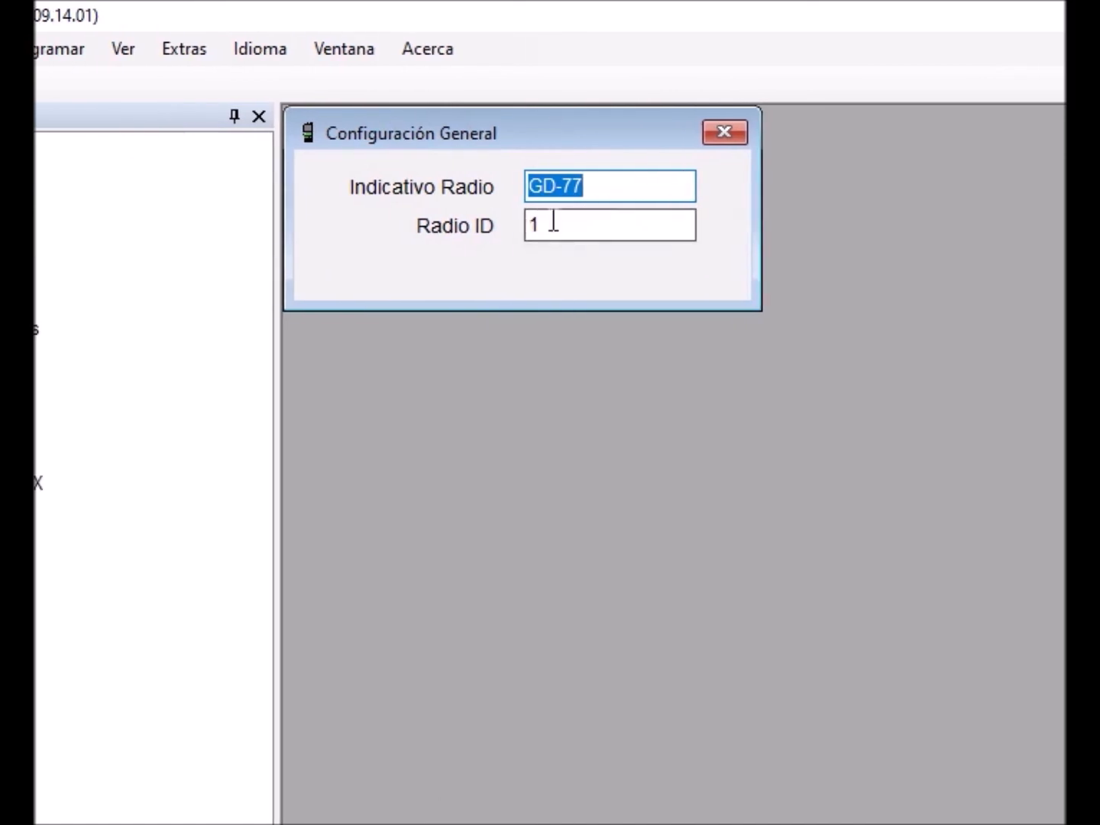
left_click(183, 199)
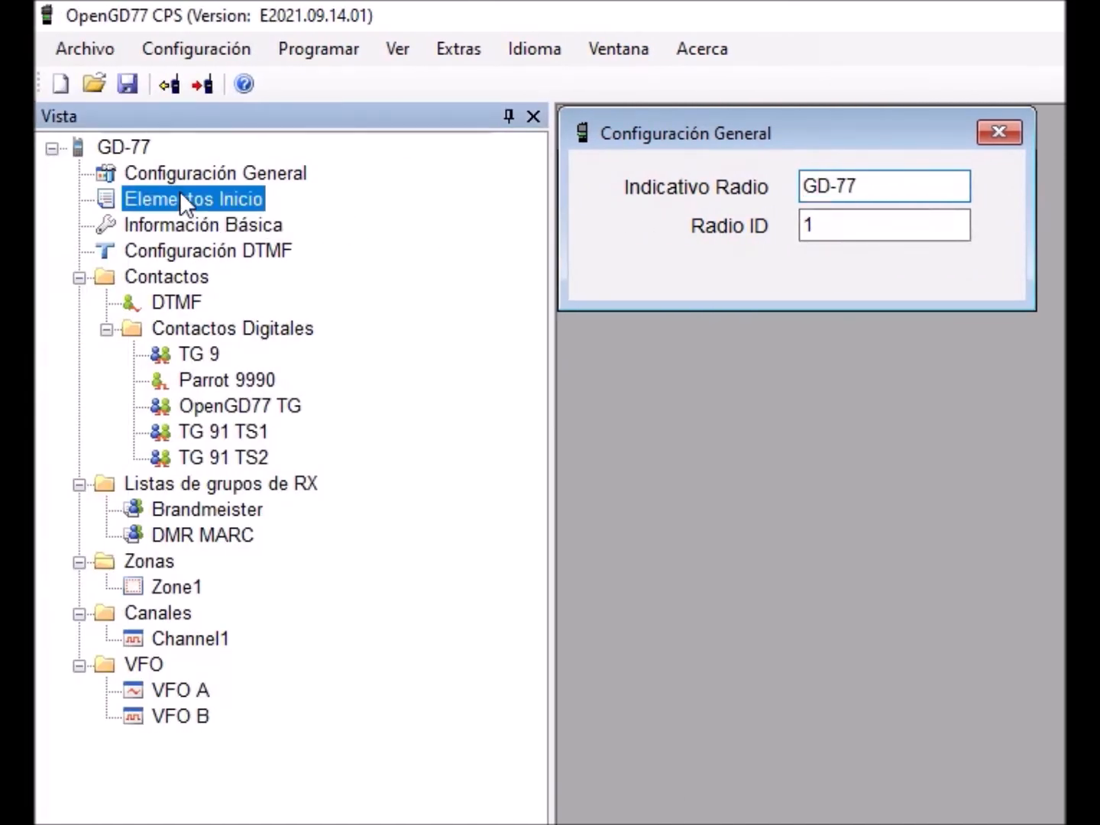
- Review the Elementos Inicio, Información Básica and Configuración DTMF settings, closing each settings dialog afterwards
double_click(181, 196)
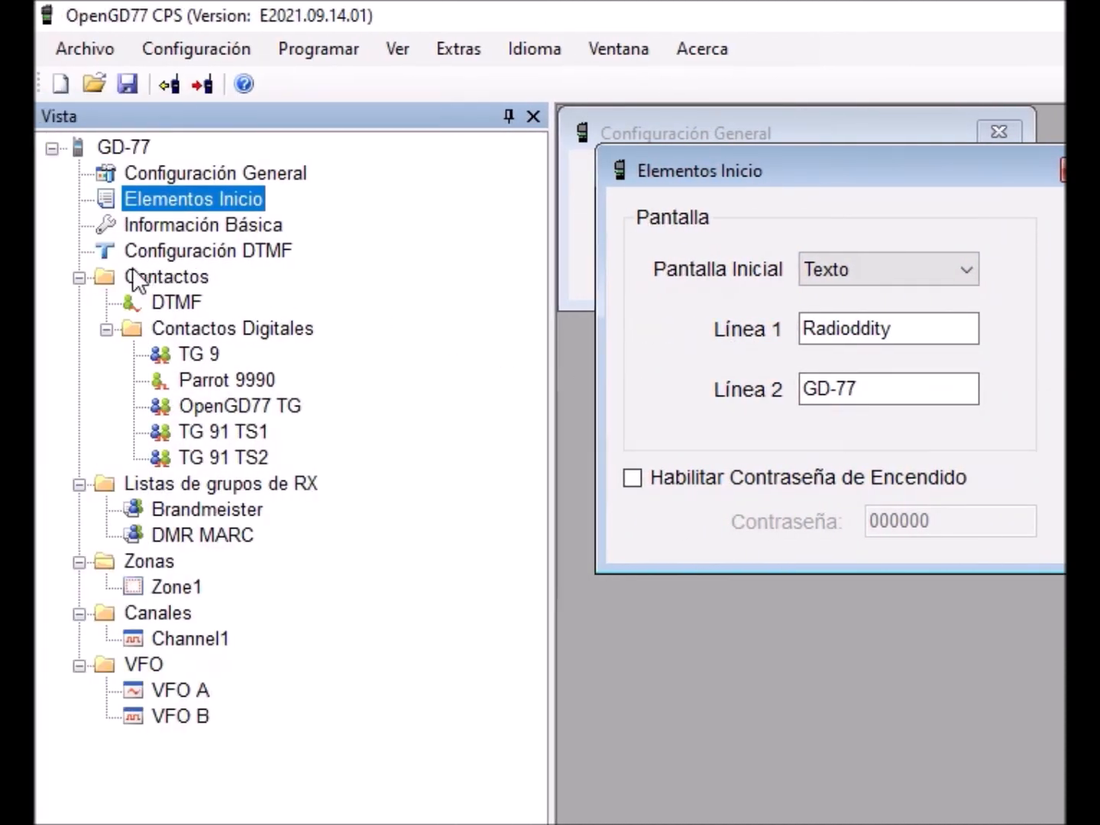
left_click(129, 230)
double_click(129, 230)
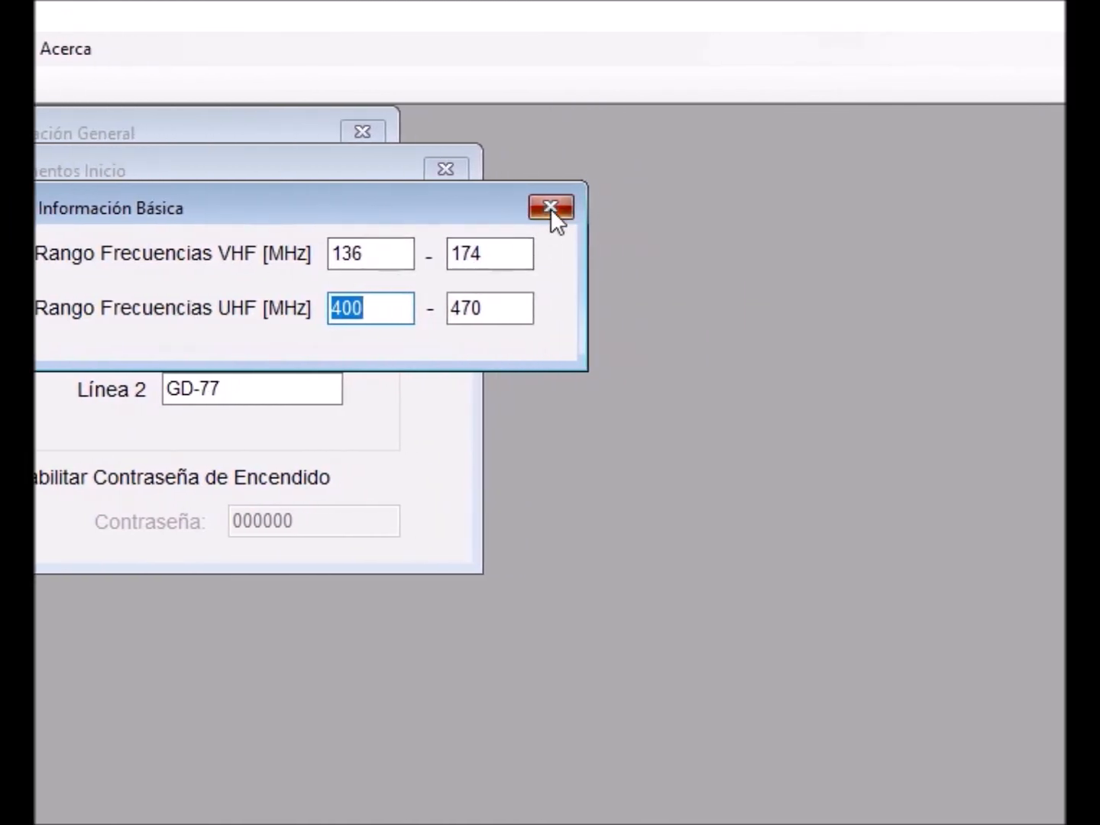
left_click(562, 210)
left_click(548, 170)
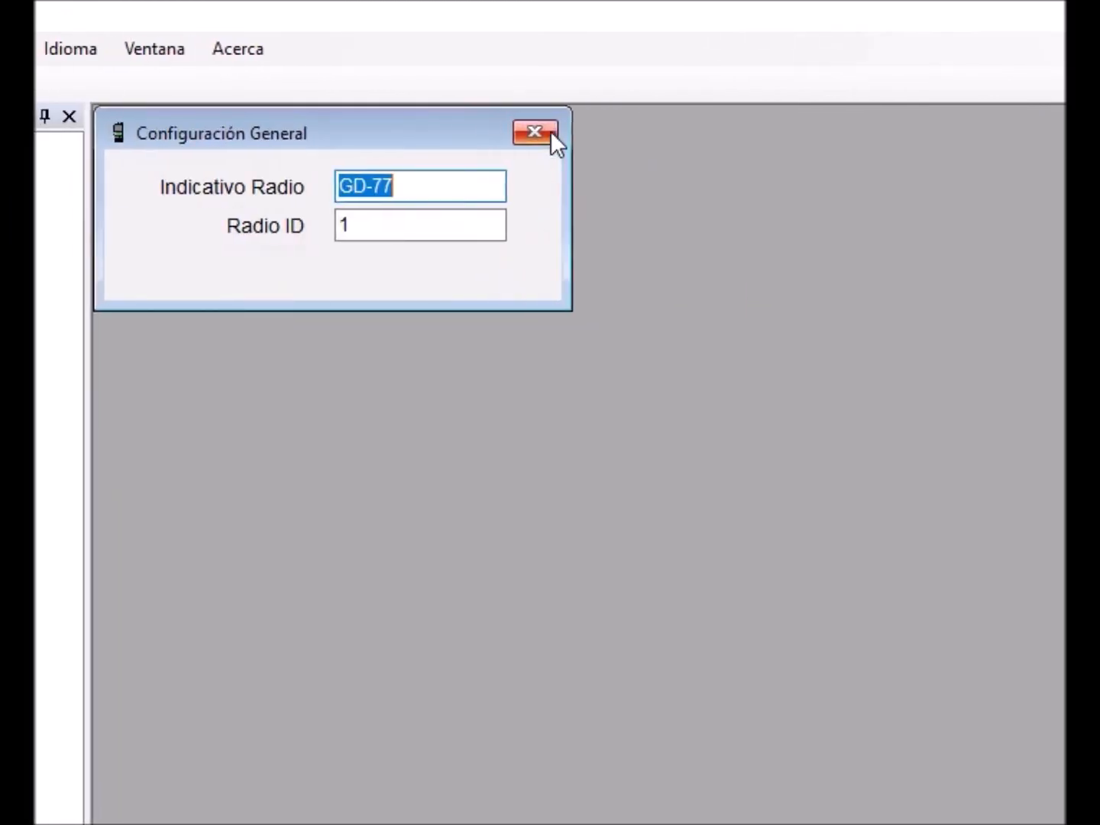
left_click(466, 134)
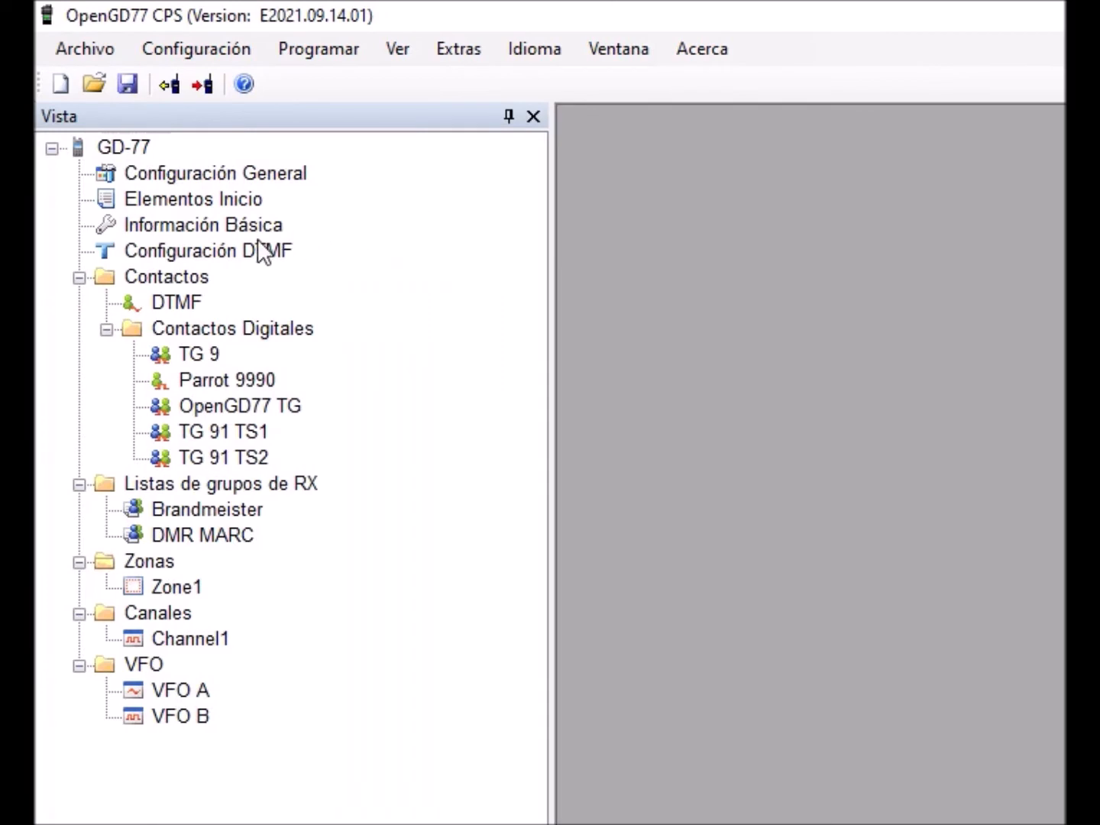
double_click(216, 251)
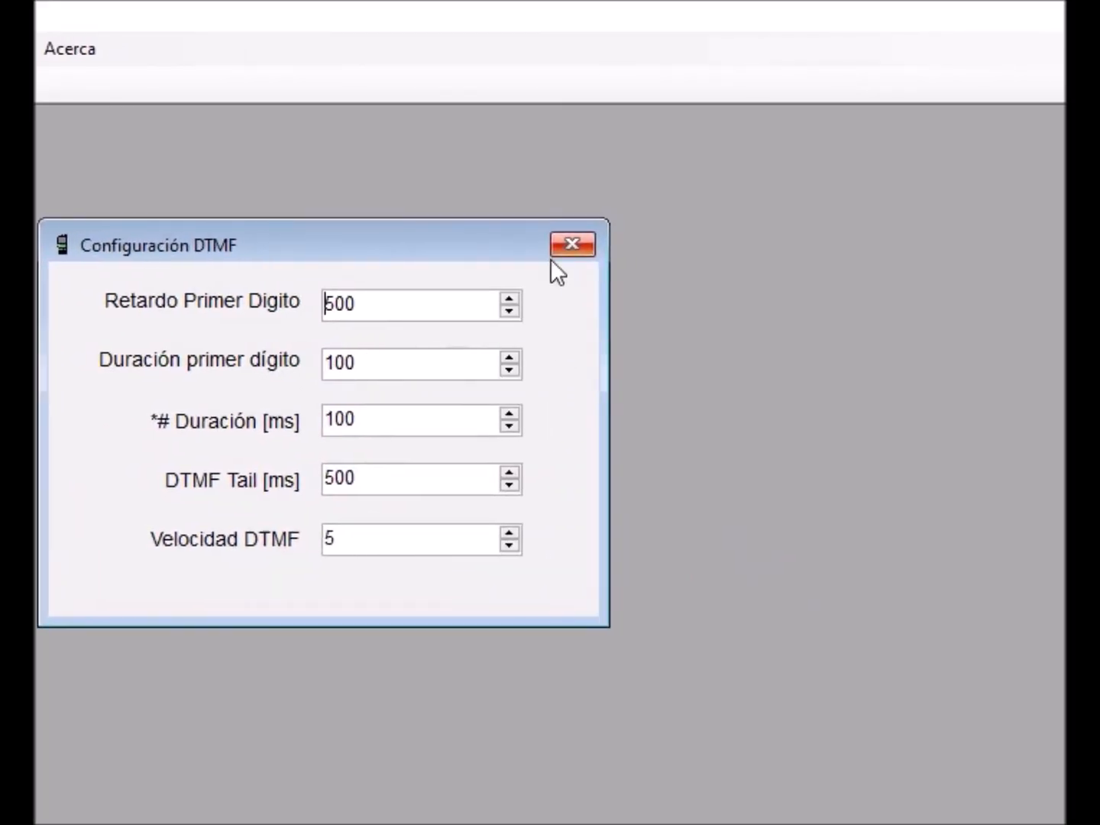
left_click(573, 246)
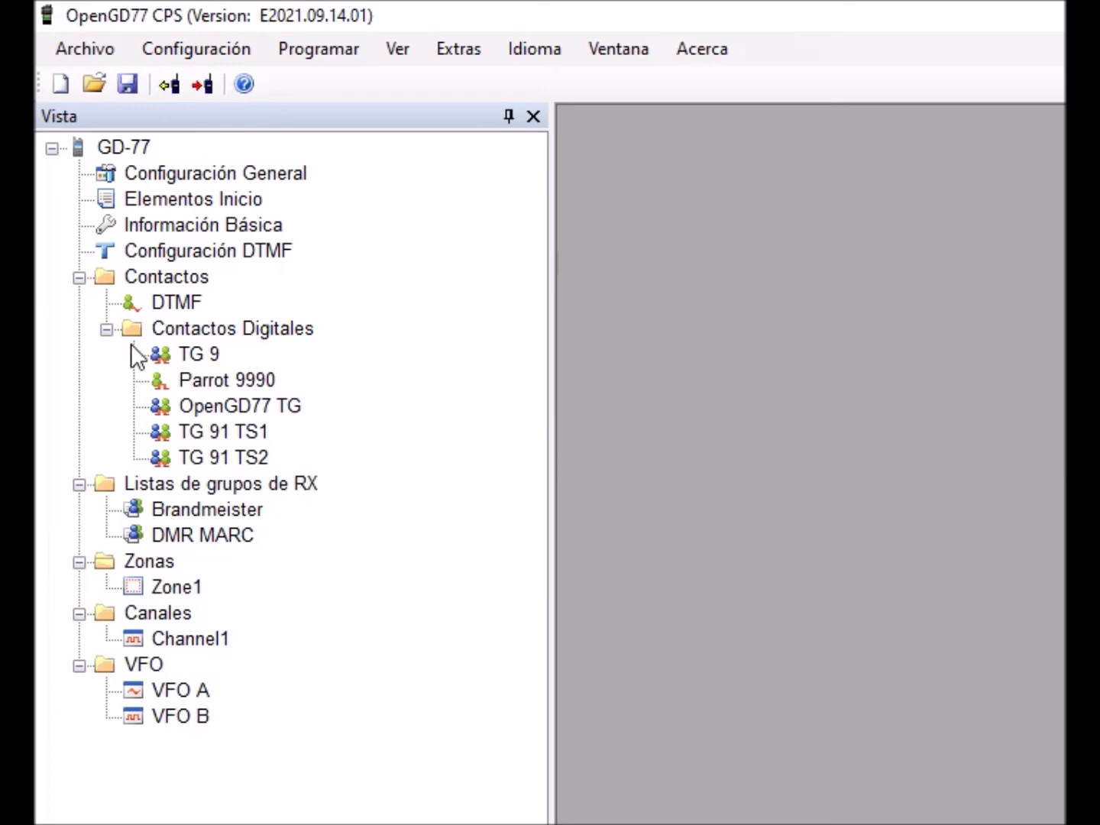
- Open the digital contacts list and inspect the Internet contacts download dialog before closing it
double_click(162, 330)
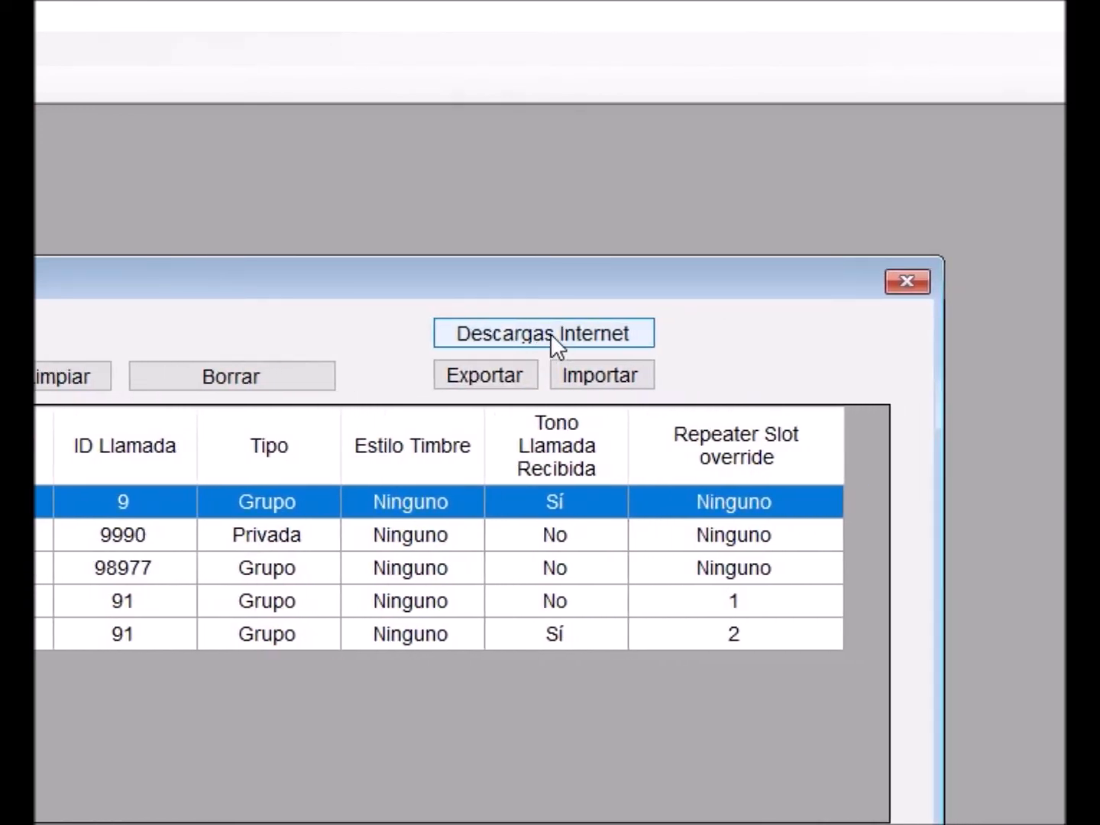
left_click(550, 333)
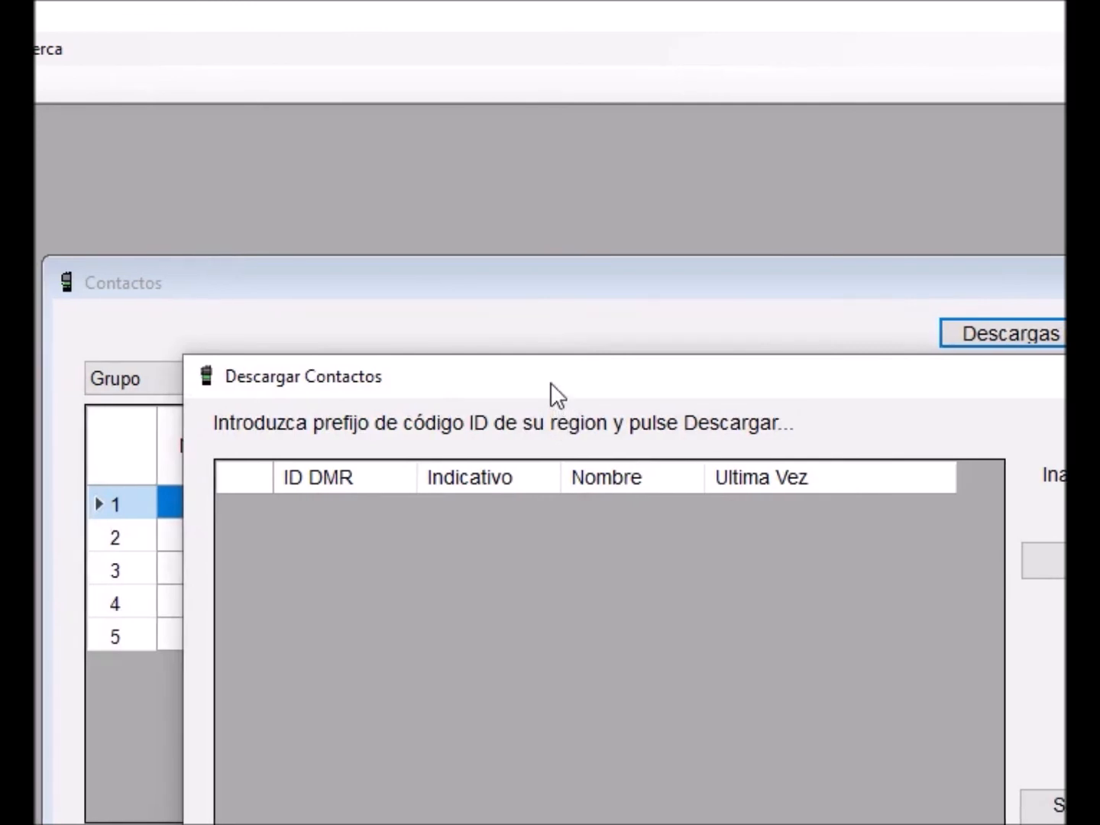
left_click_drag(550, 381, 365, 327)
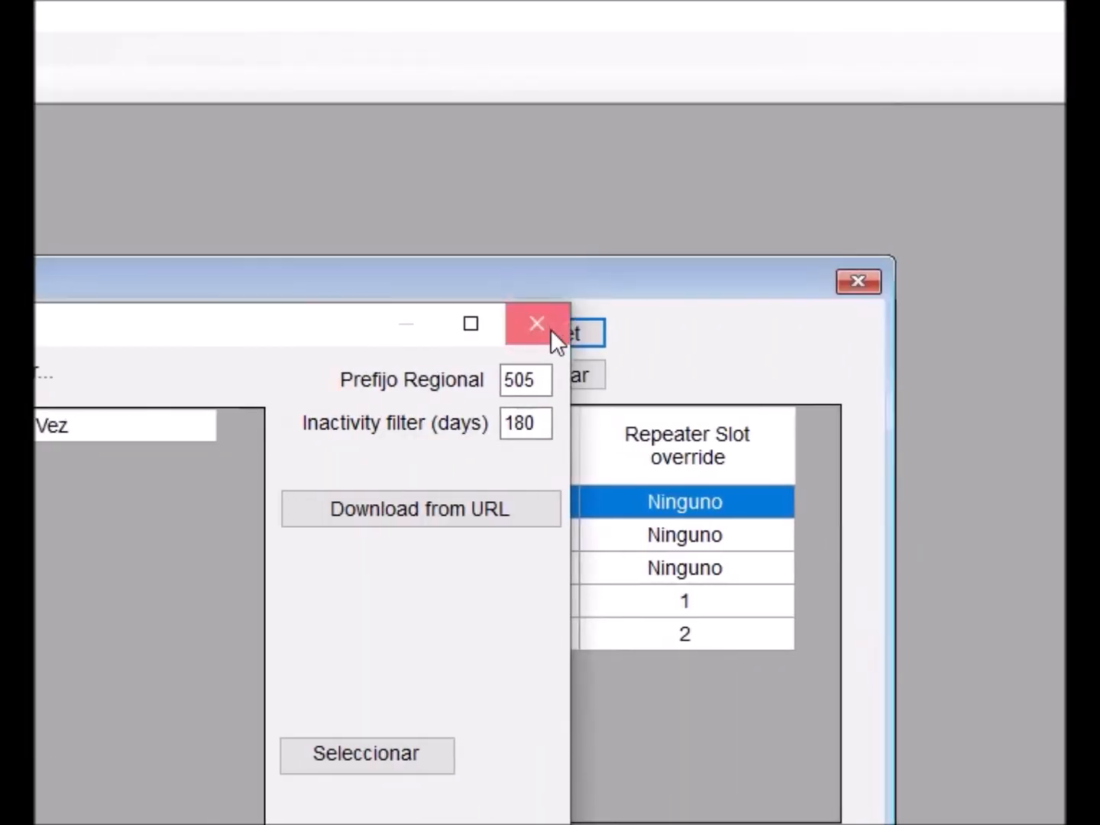
left_click(550, 328)
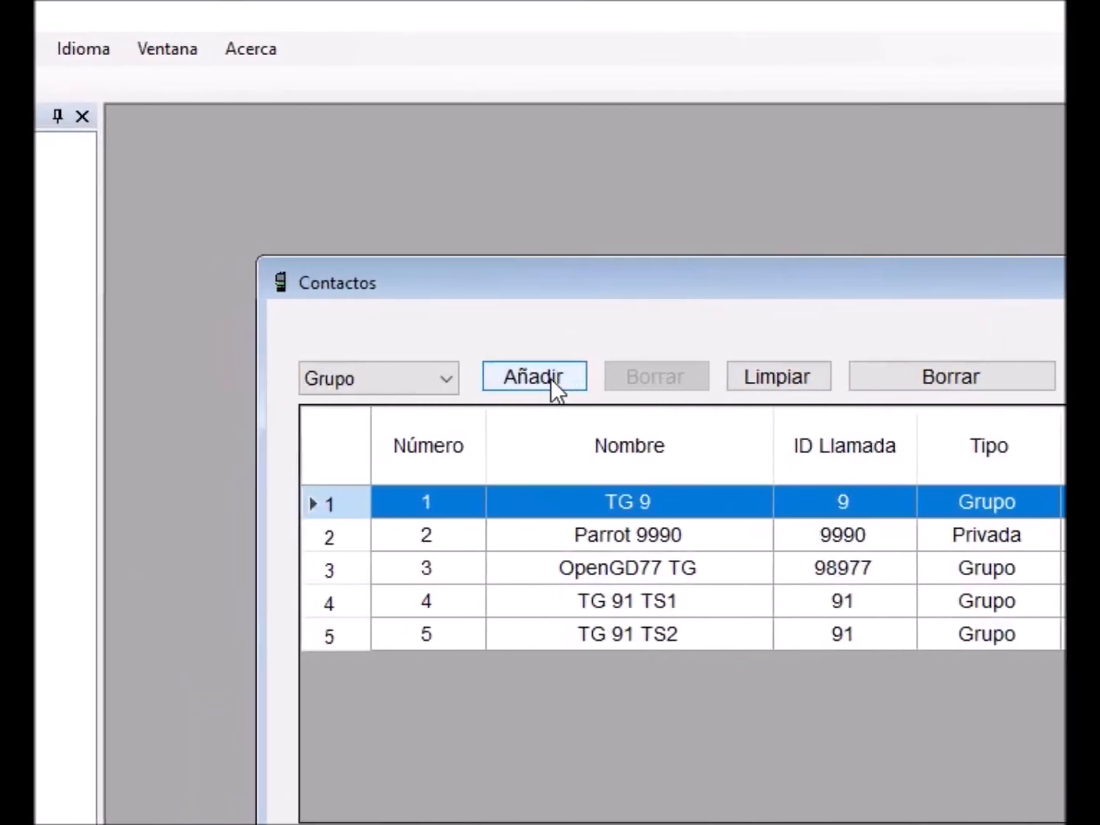
- Add a new digital contact and set its repeater slot override to TS 1
left_click(430, 380)
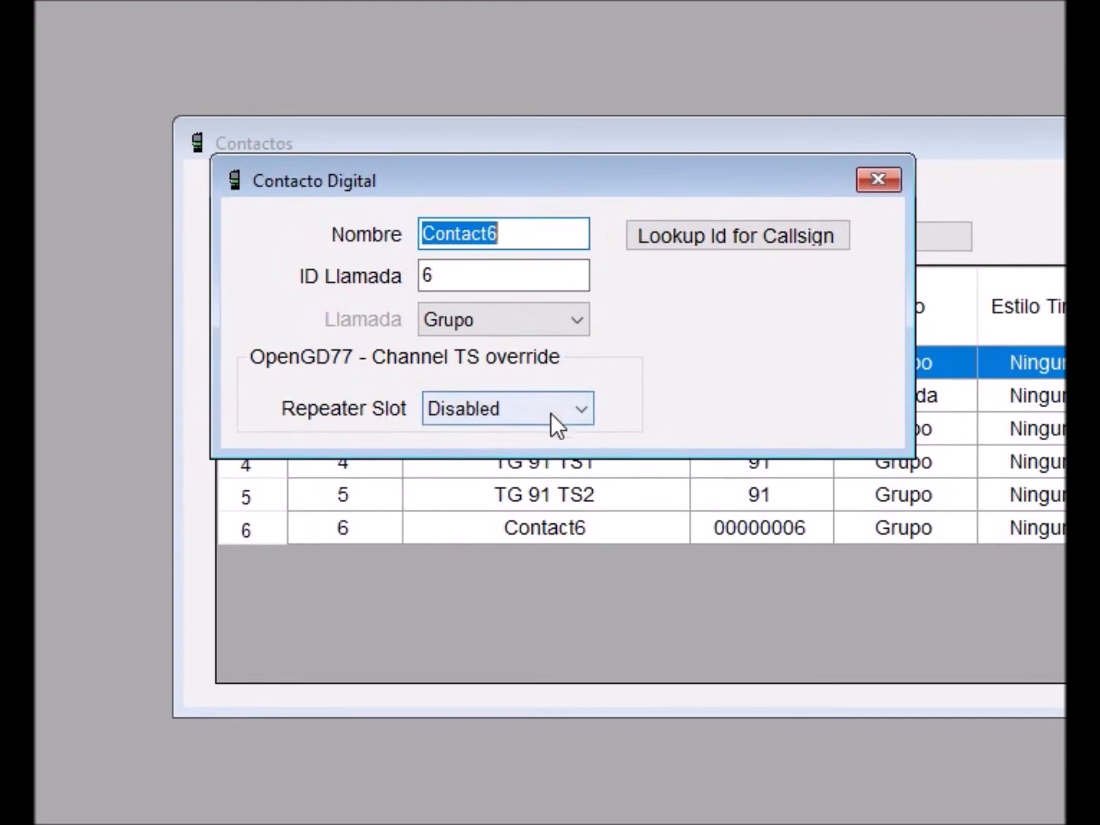
left_click(537, 458)
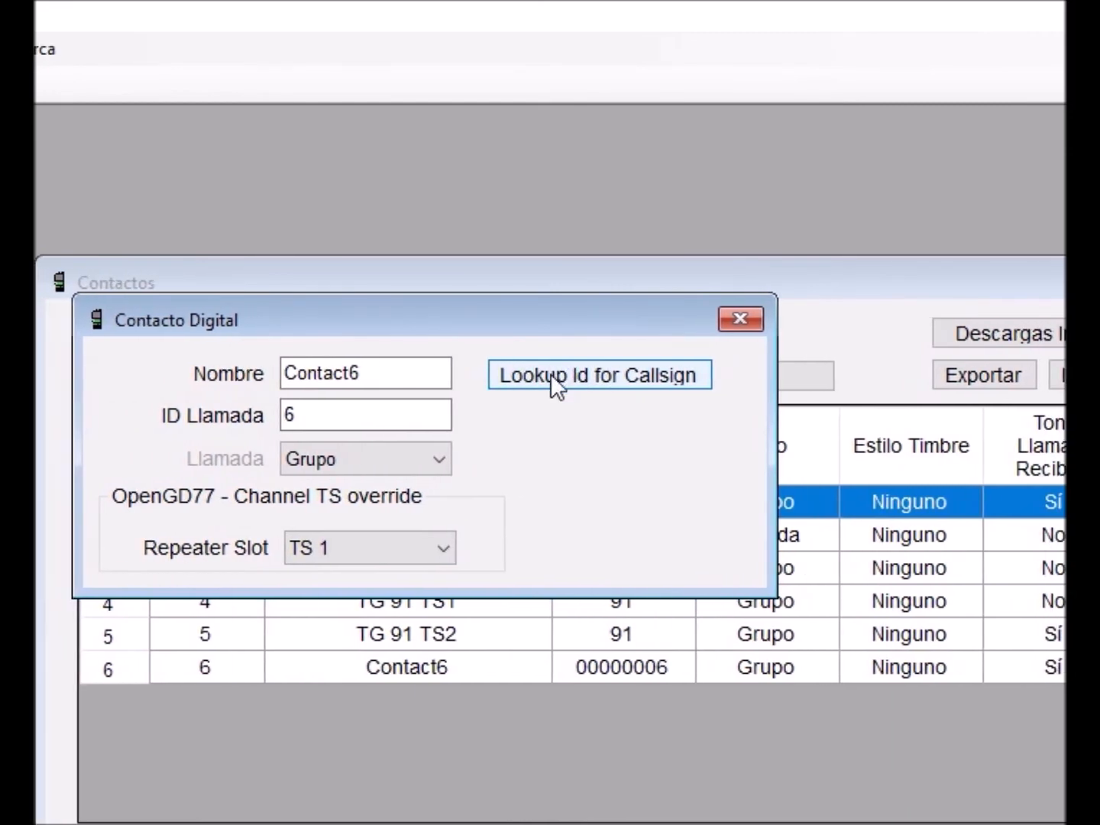
- Try looking up the ID for a callsign, then close the contact and contacts windows
left_click(551, 374)
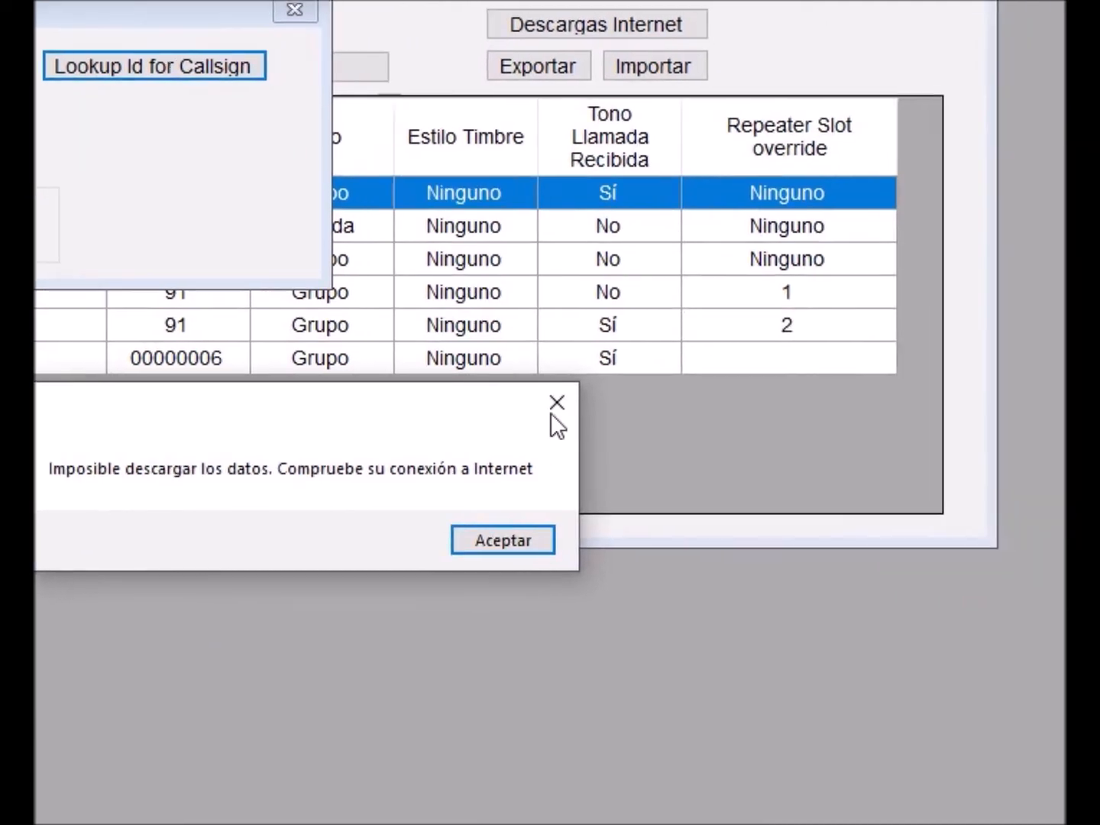
left_click(555, 405)
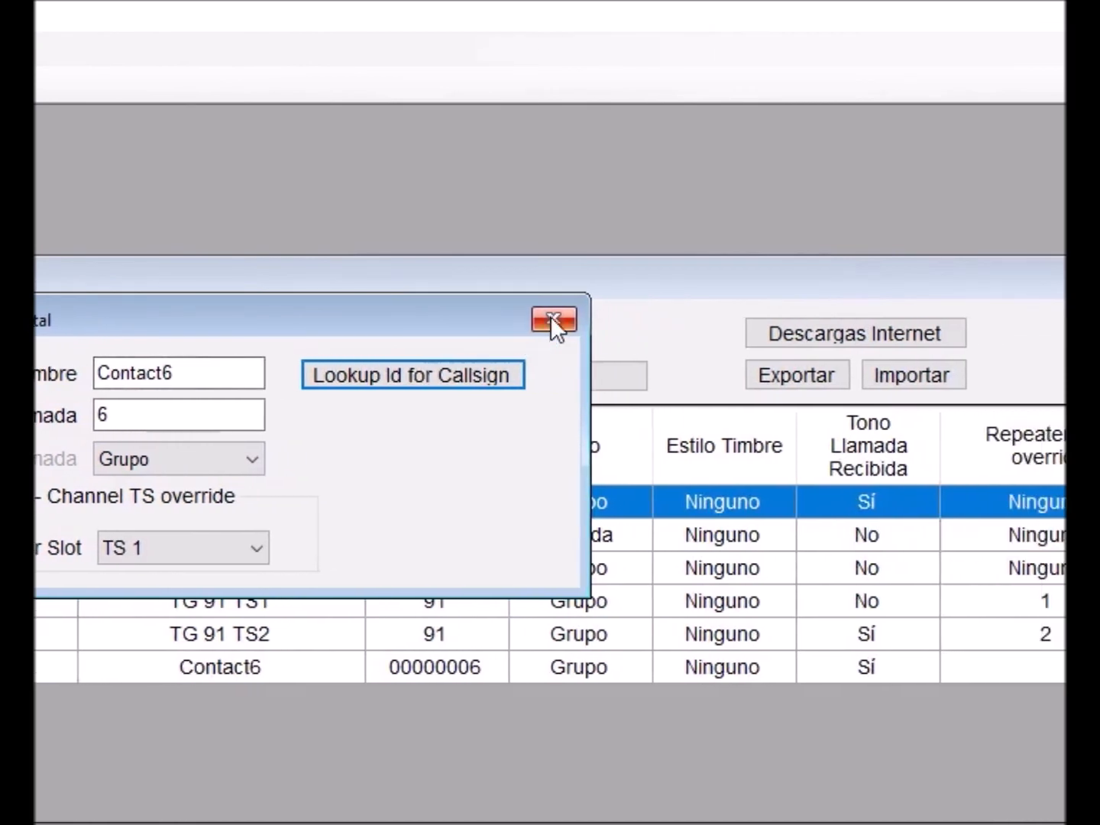
left_click(550, 315)
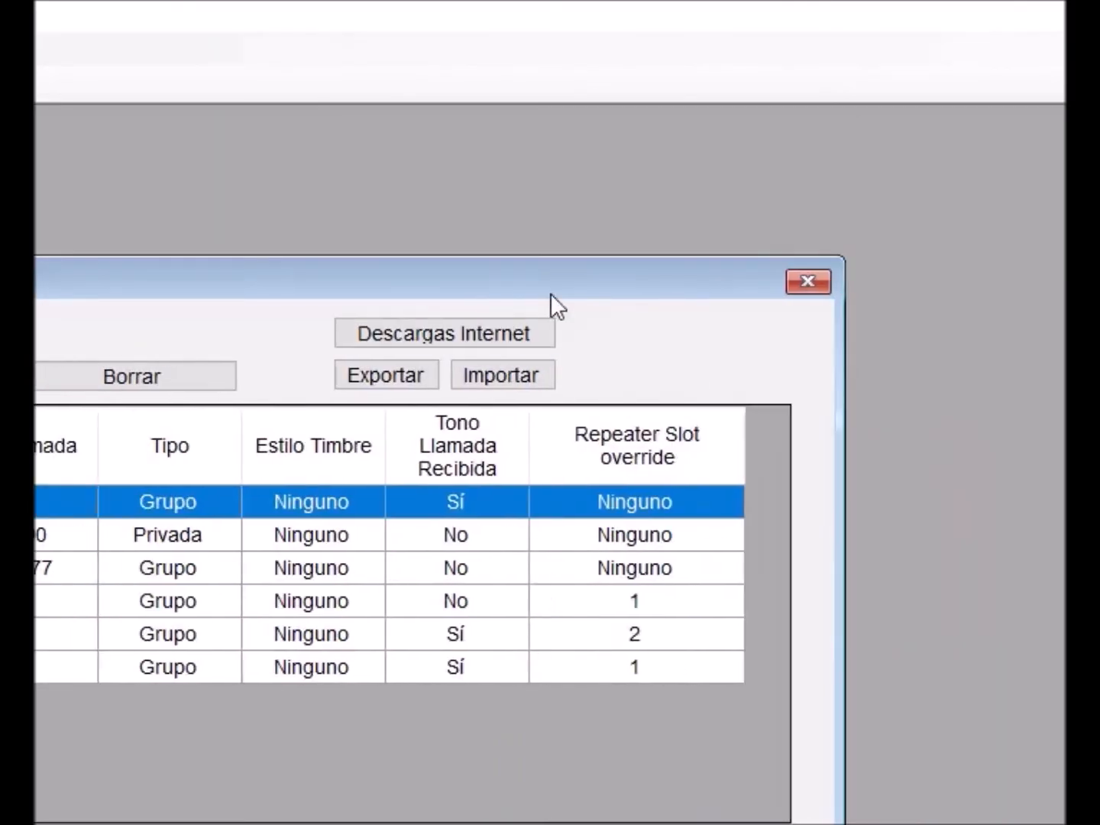
left_click(807, 279)
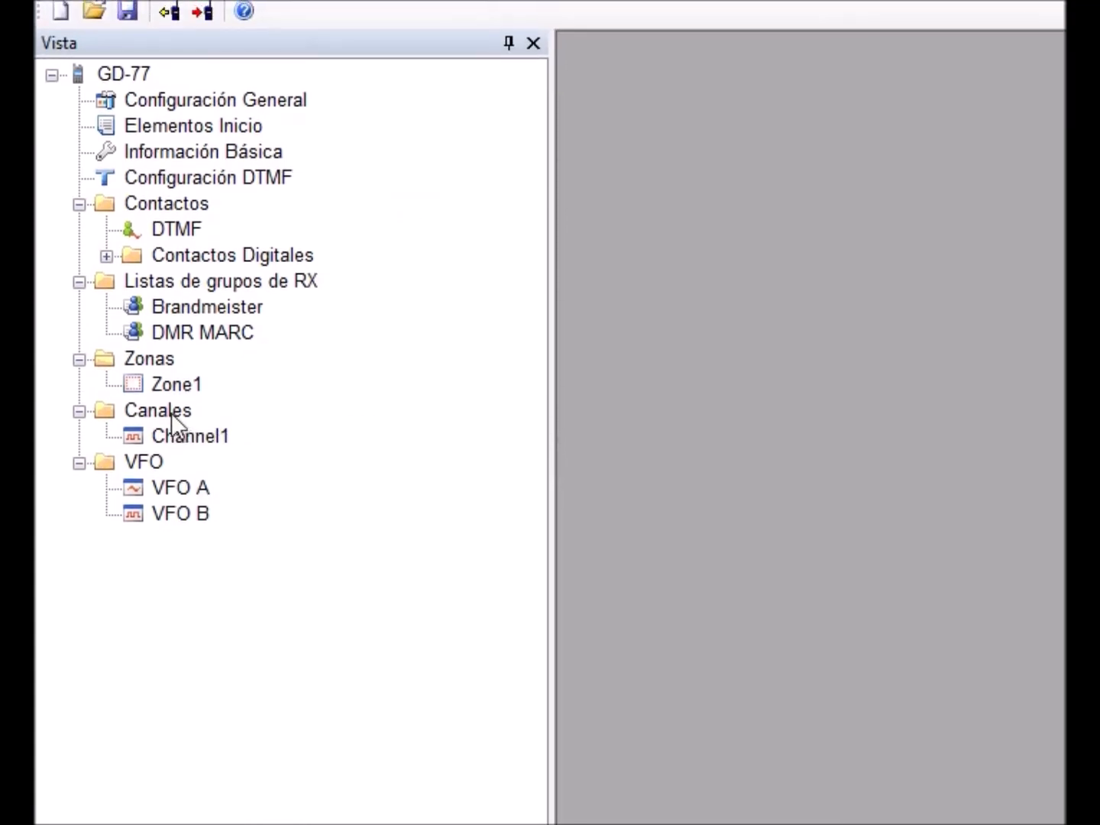
- Open a new channel in the channel editor and set its RX group list to Brandmeister
double_click(169, 412)
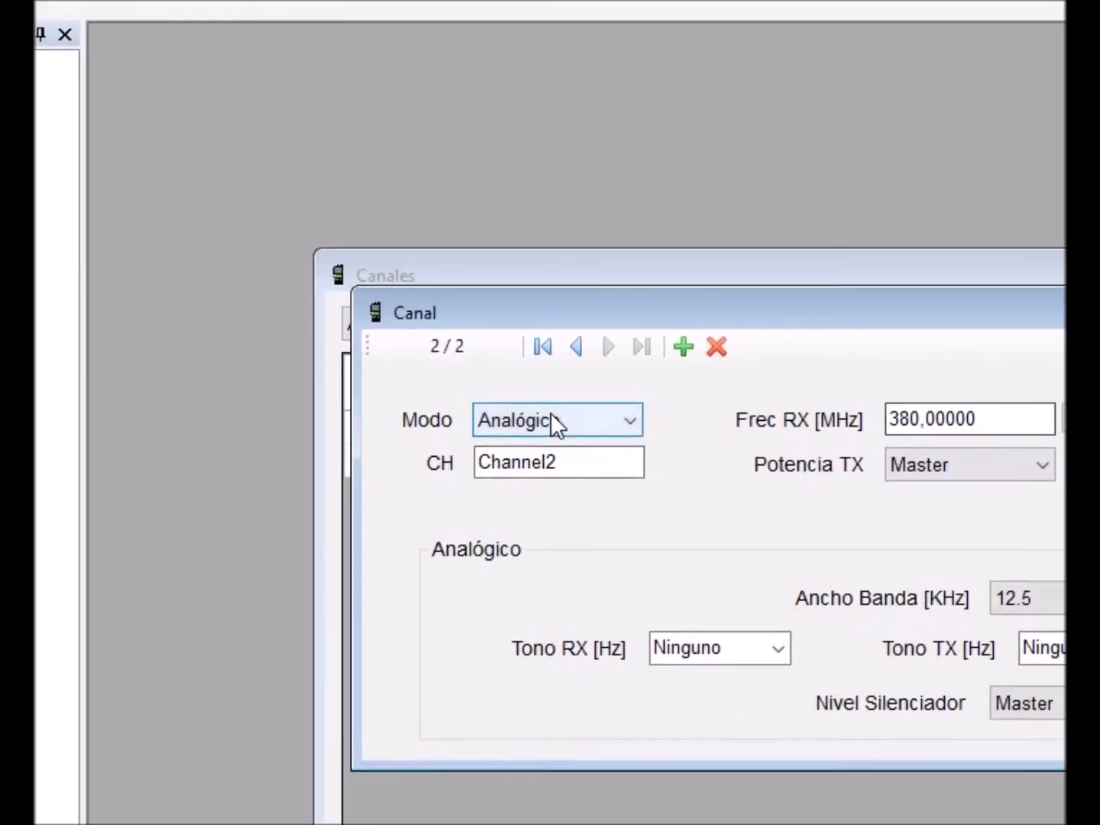
left_click(557, 422)
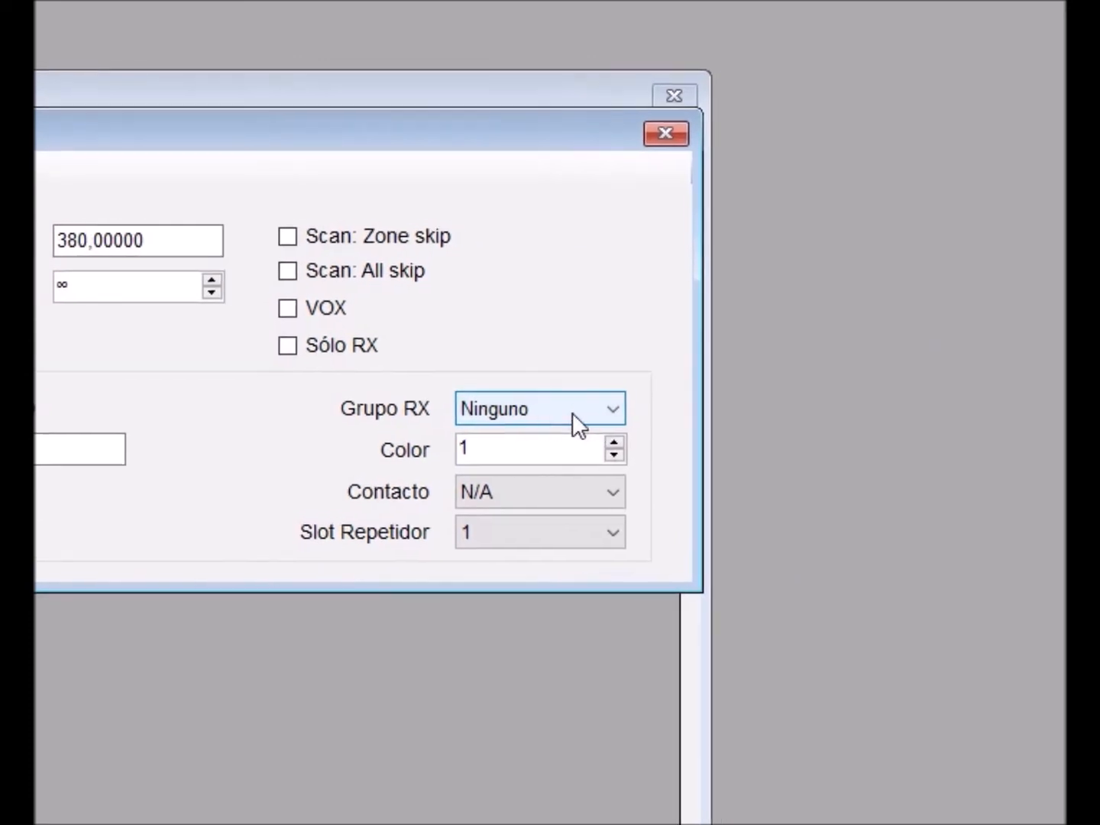
left_click(737, 439)
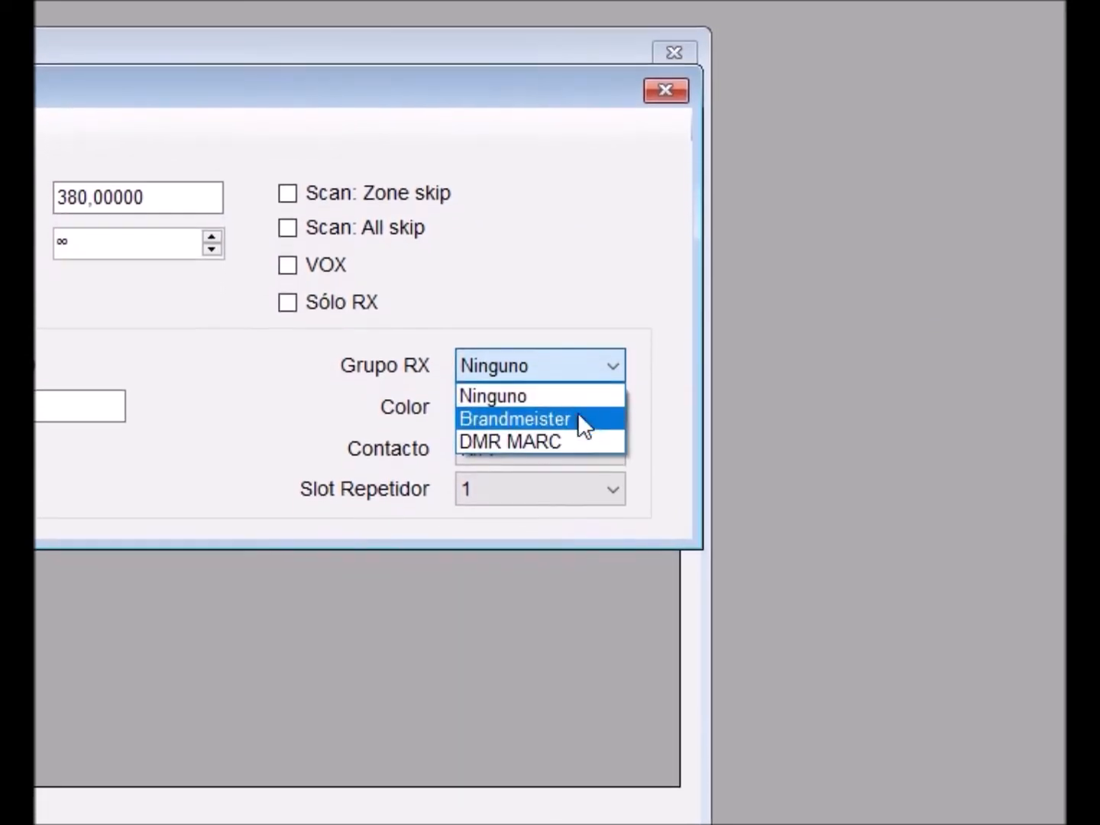
left_click(577, 466)
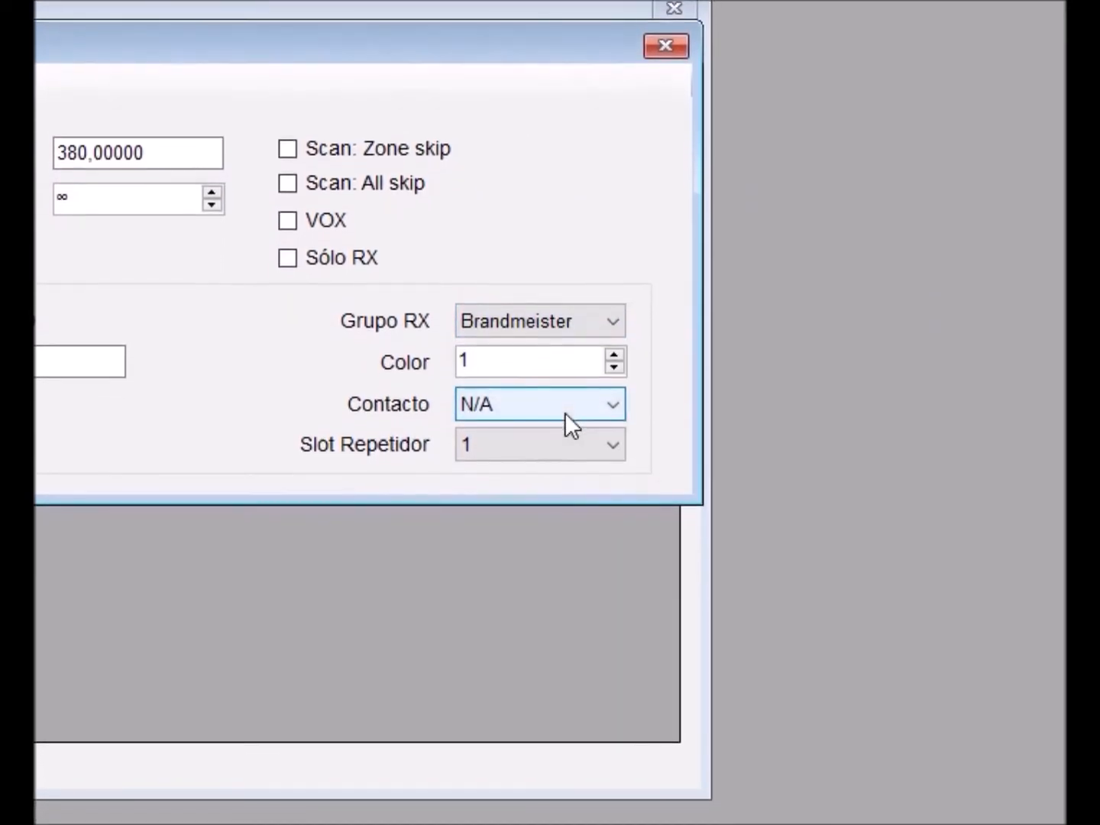
- Set the channel's contact to TG 9 and its TOT to 180 seconds
left_click(565, 444)
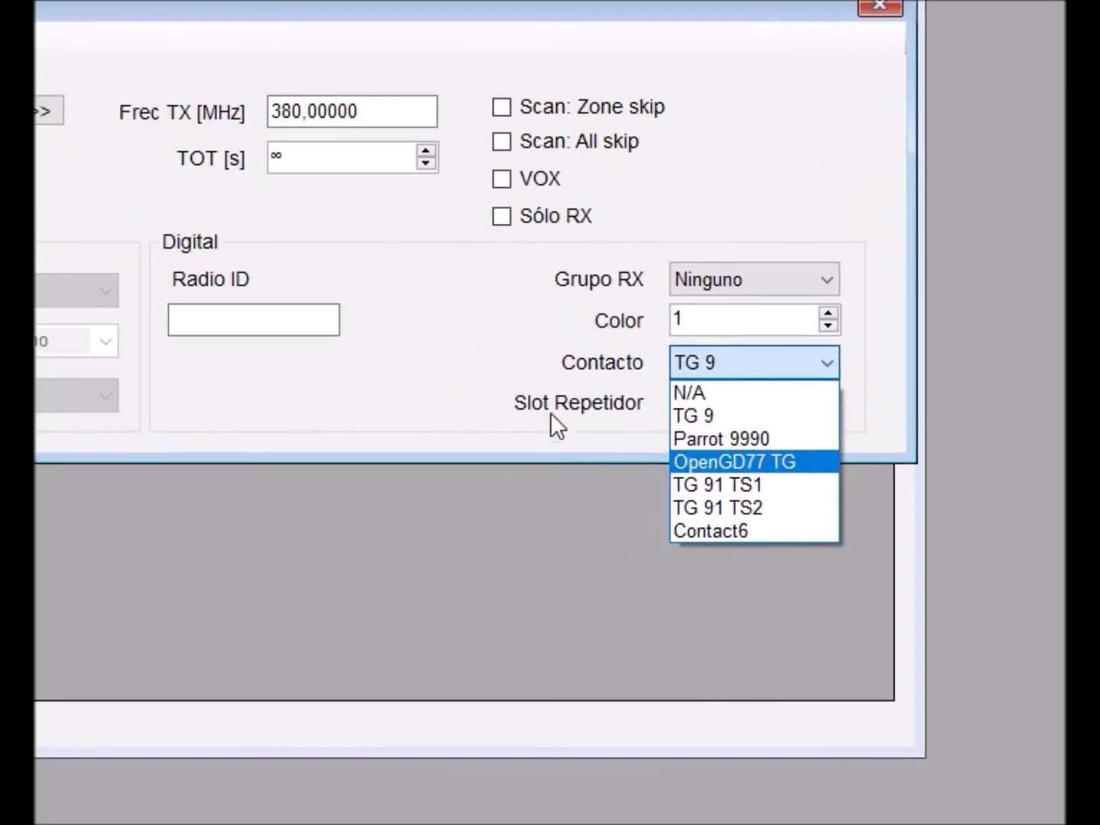
left_click(374, 351)
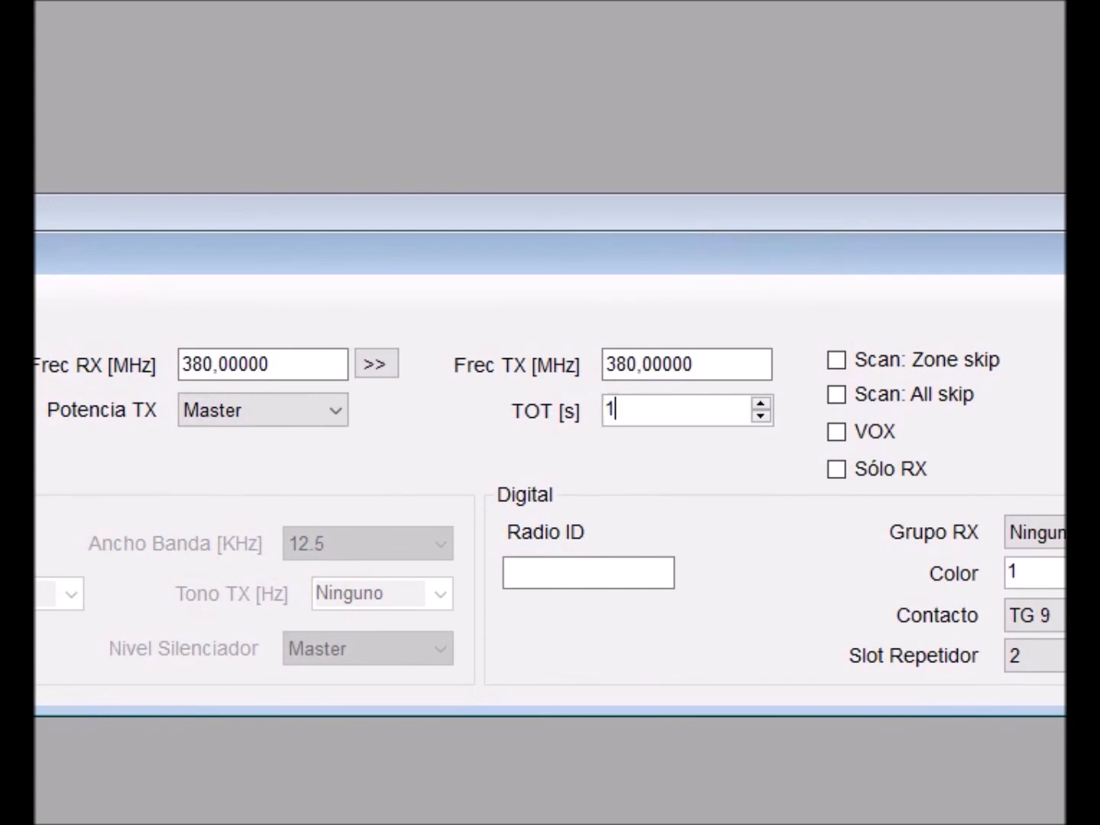
type("0")
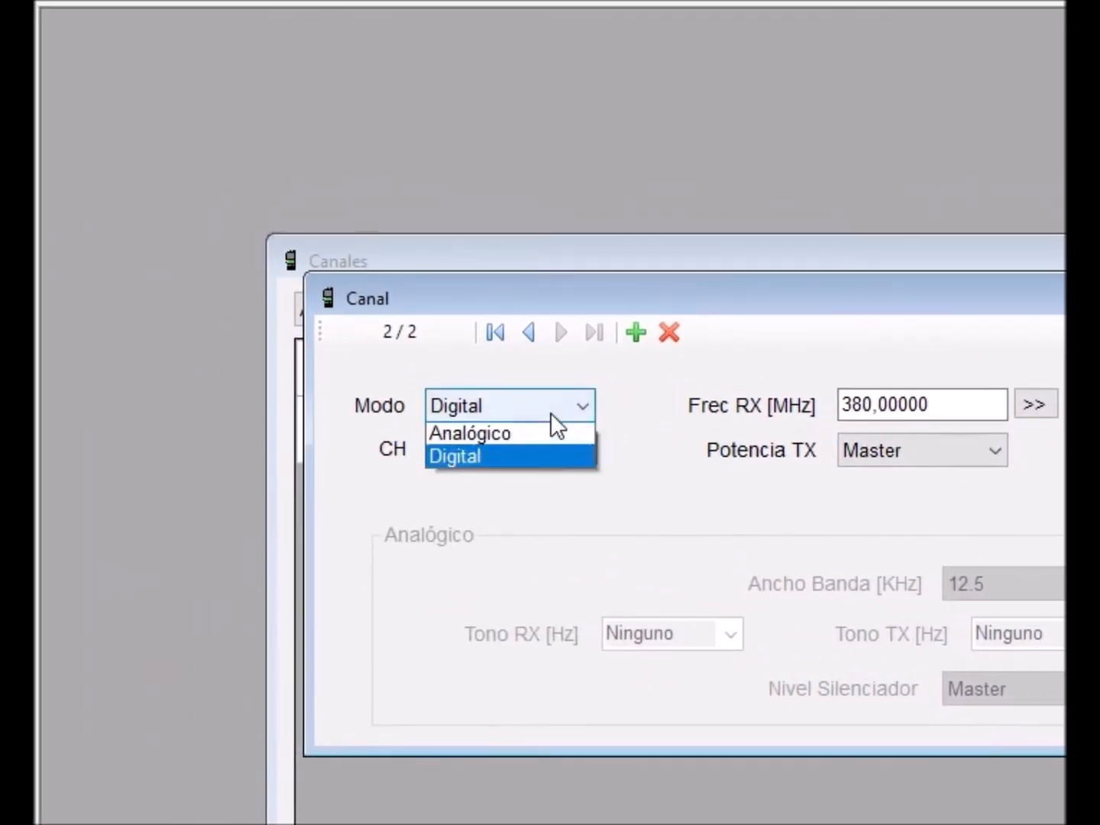
- Switch the channel mode to Analógico
left_click(544, 457)
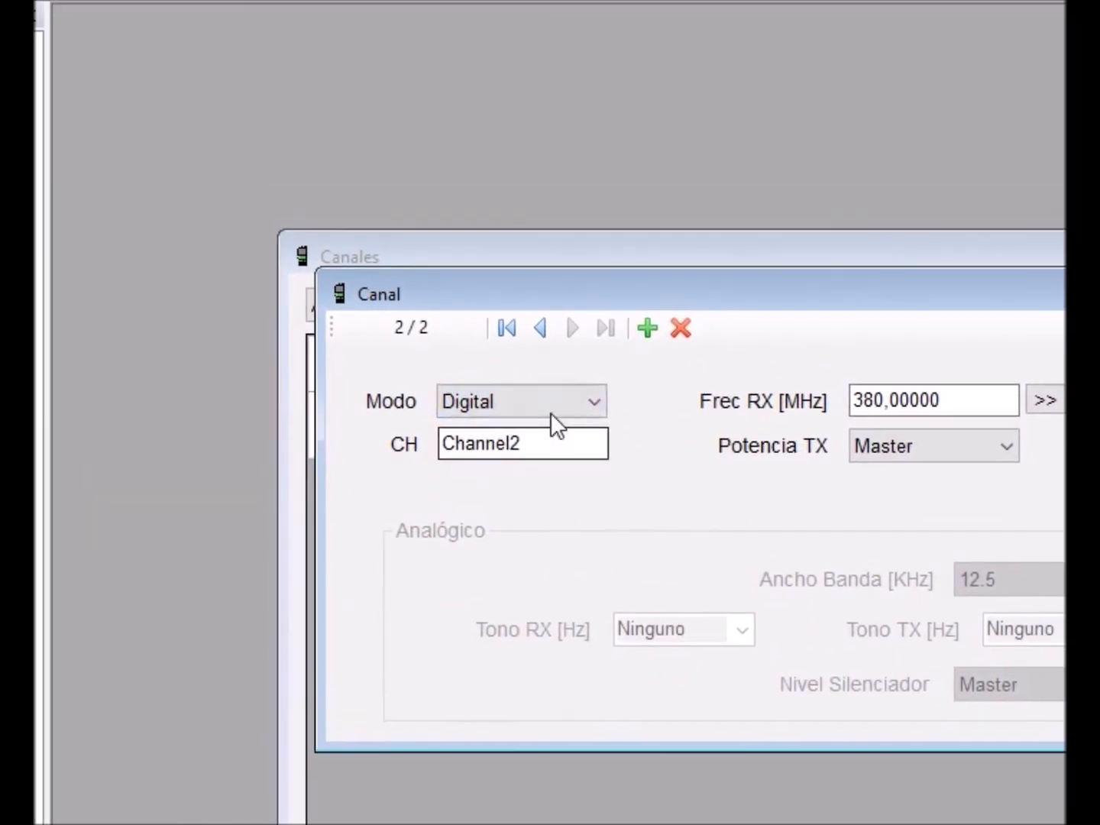
left_click(552, 415)
left_click(552, 430)
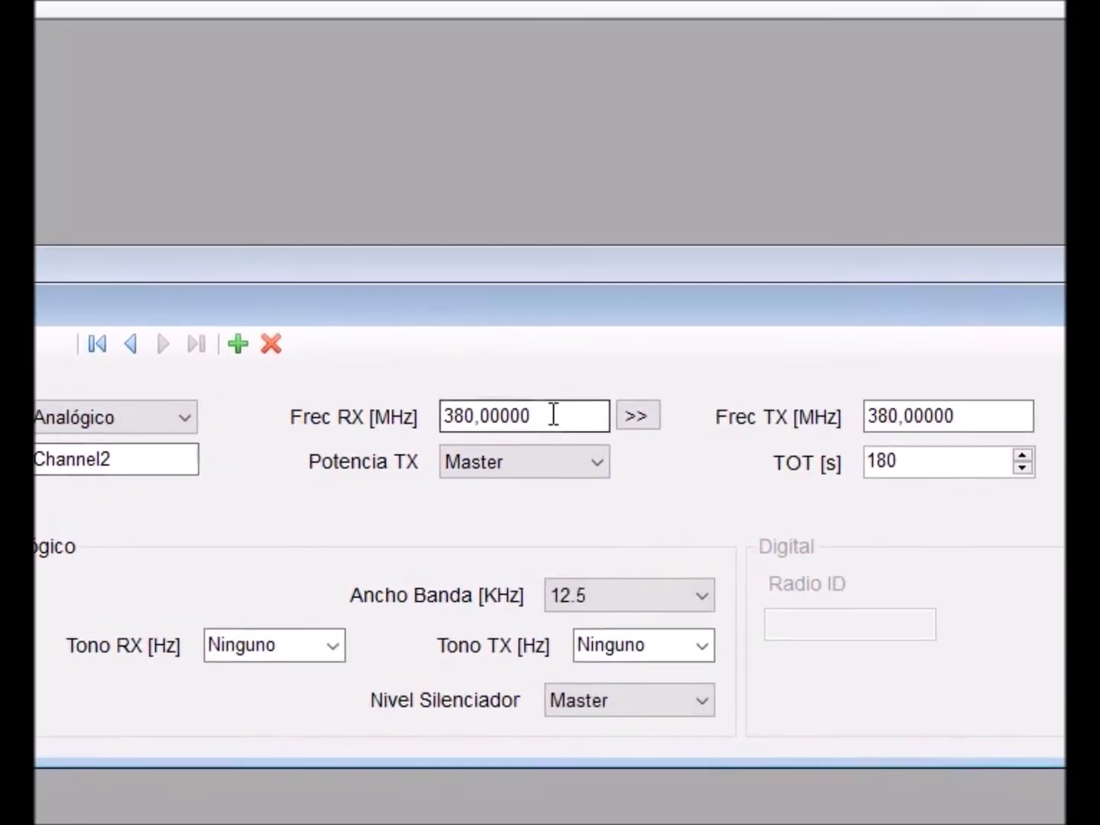
- Set the RX frequency to 145,625 MHz, copy it to TX, and change the TX frequency to 145,02500 MHz
left_click(955, 383)
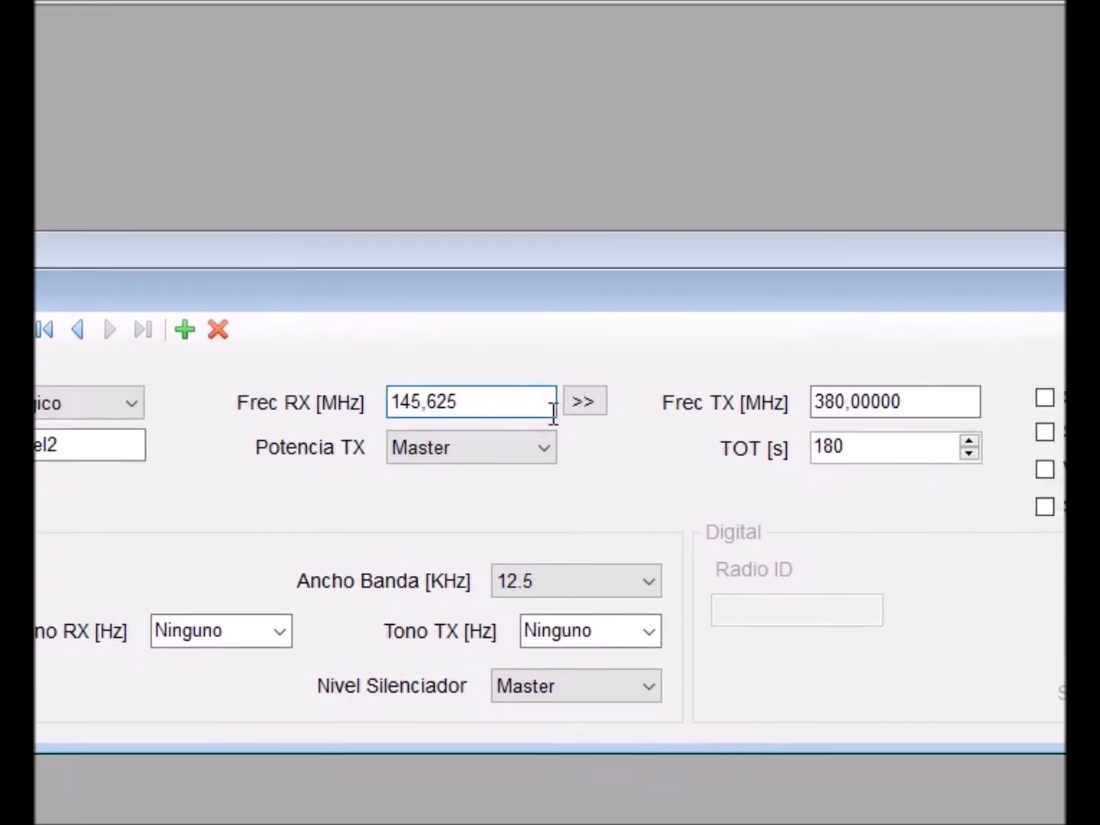
left_click(832, 398)
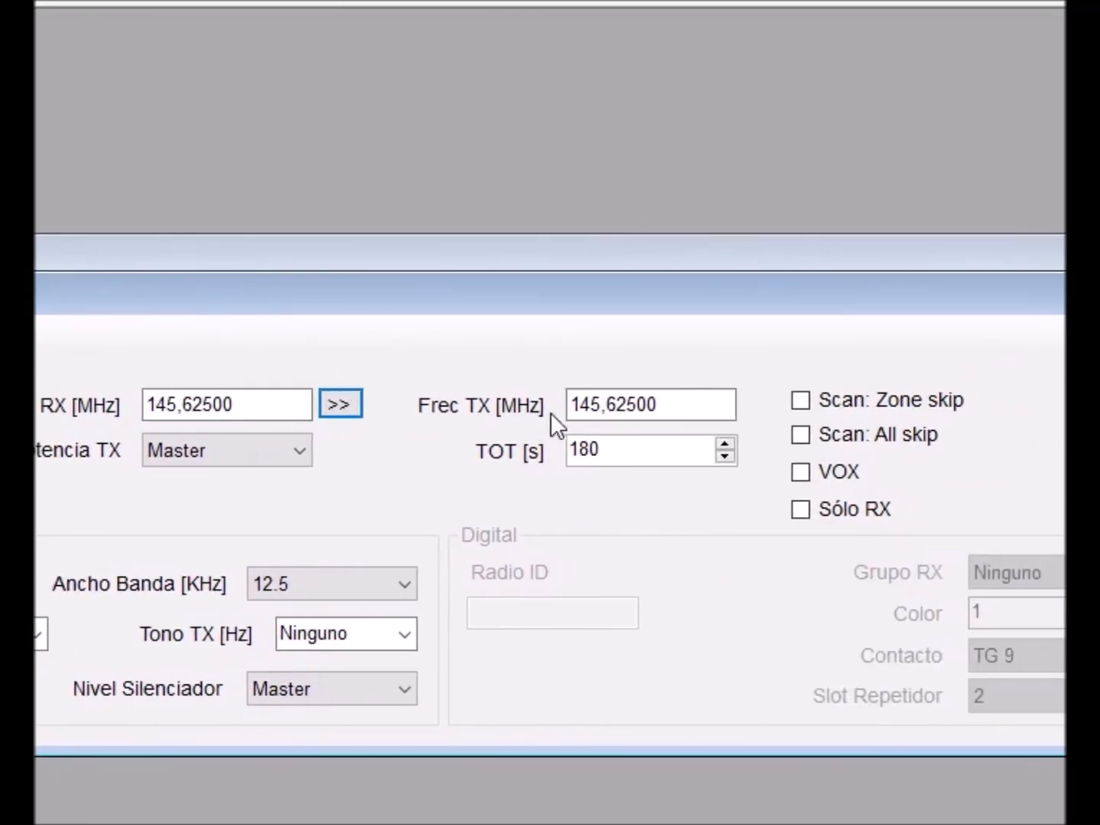
left_click(550, 410)
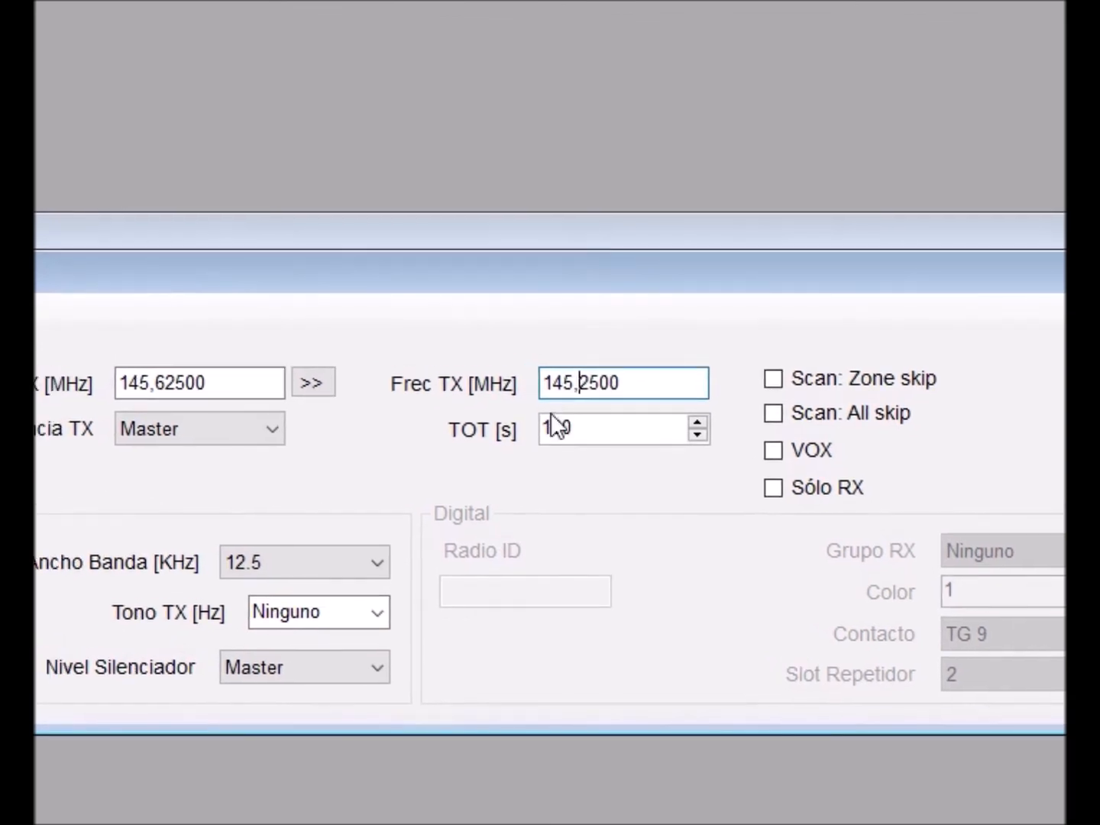
type("0")
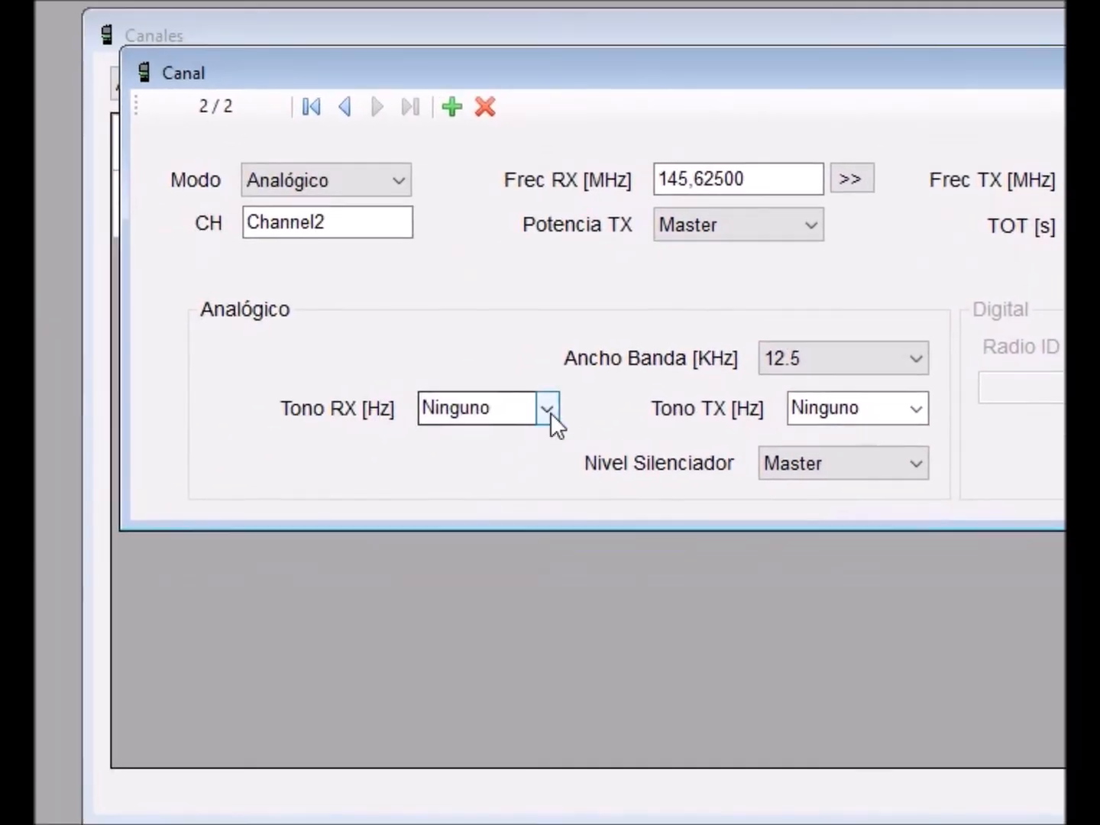
- Set the RX tone to 67,0 Hz, choose the TX tone, and close the channel editor
left_click(197, 518)
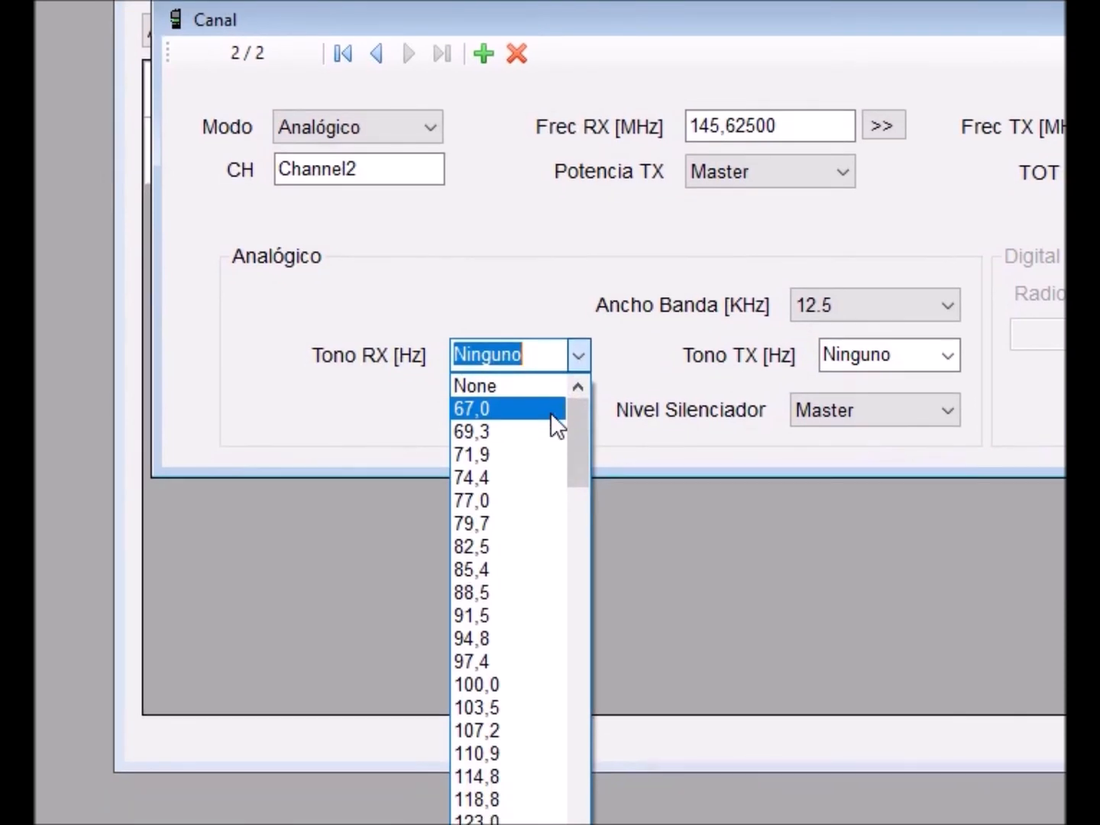
left_click(553, 415)
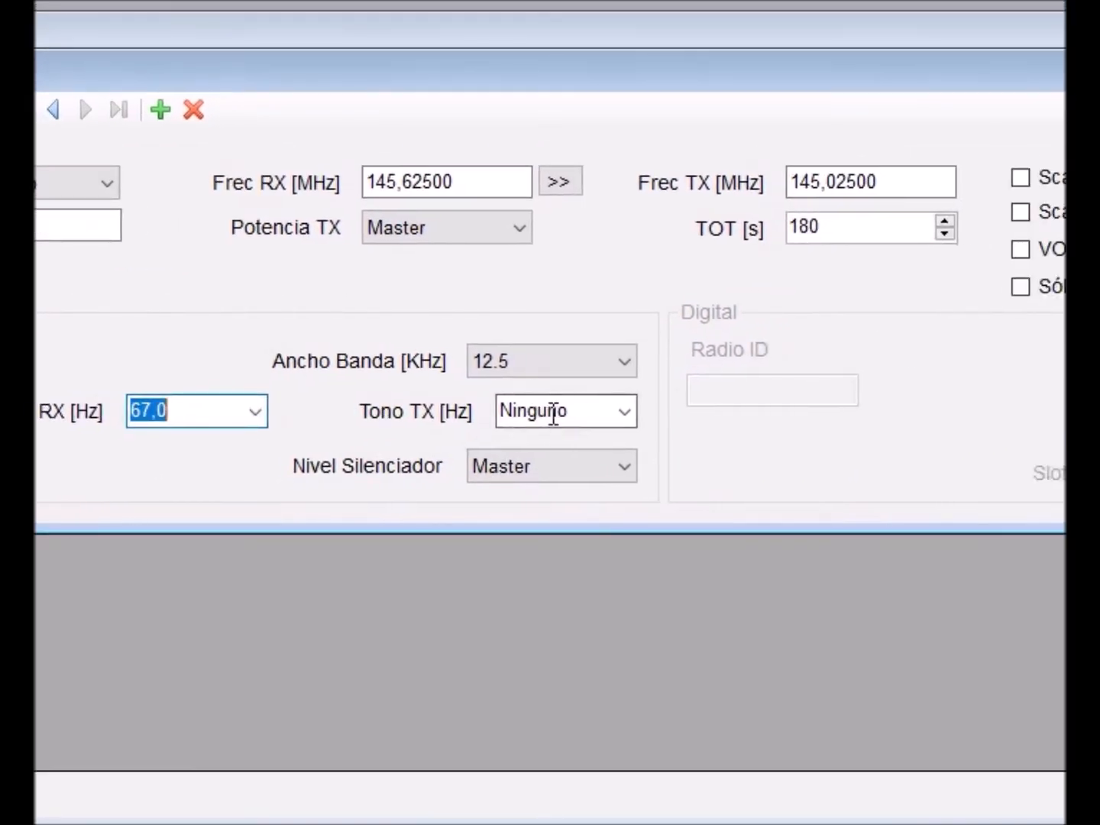
left_click(545, 416)
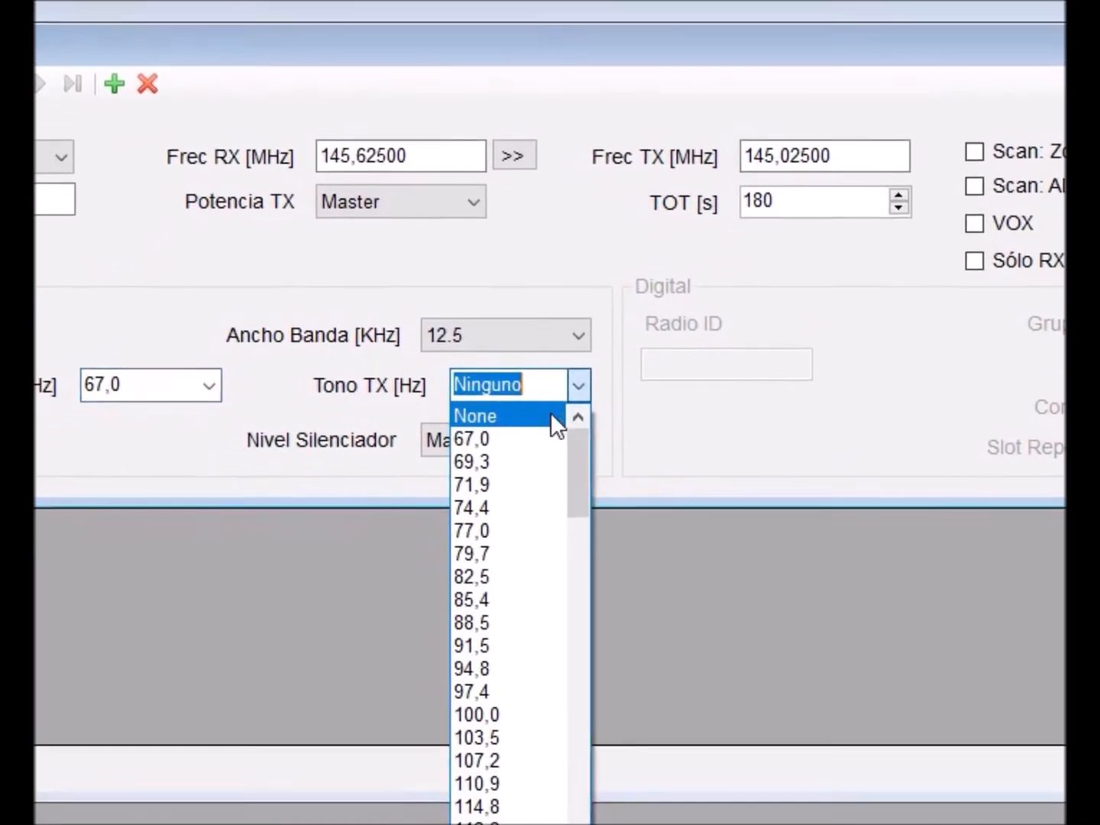
left_click(553, 416)
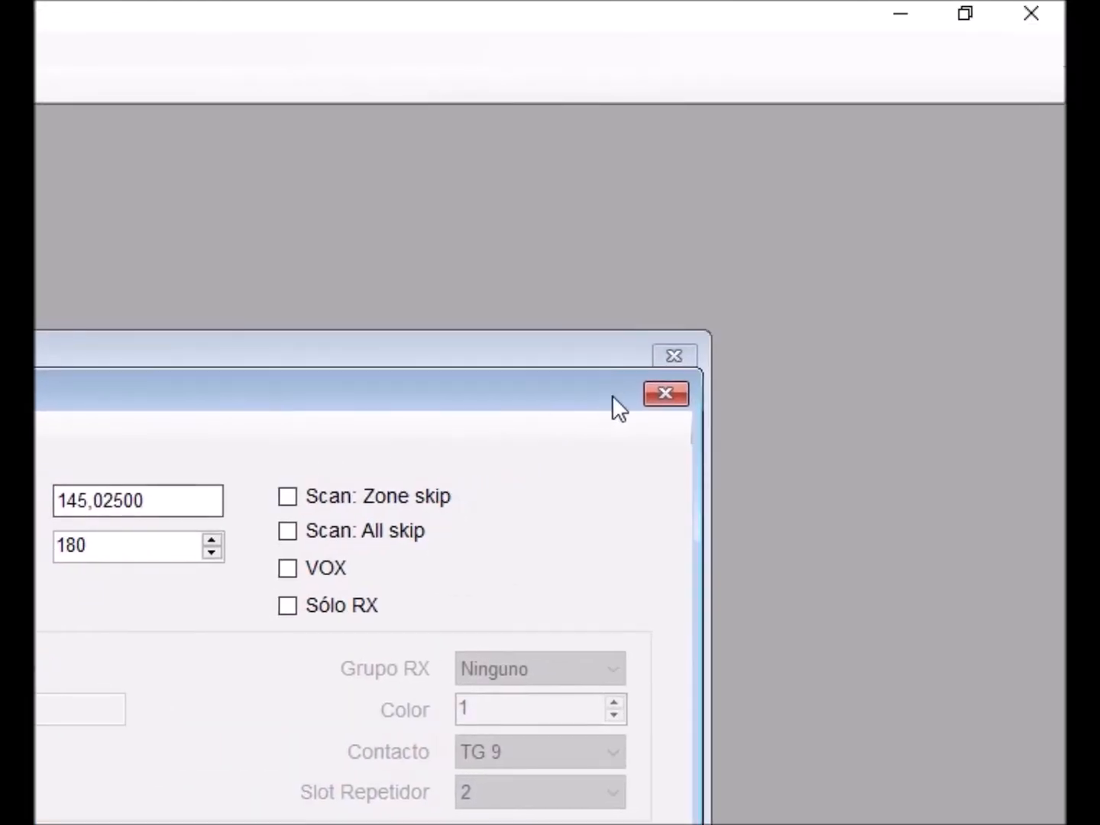
left_click(664, 395)
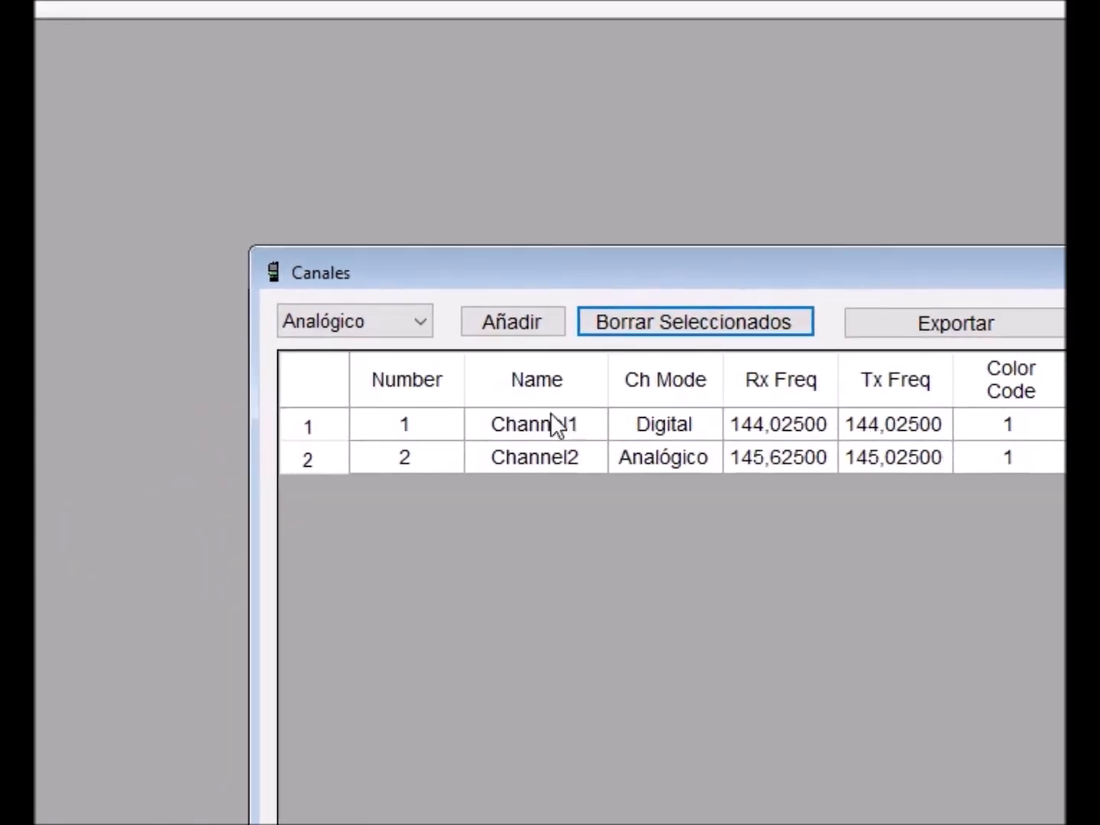
- Delete Channel1 from the channel list and close the Canales window
left_click(365, 511)
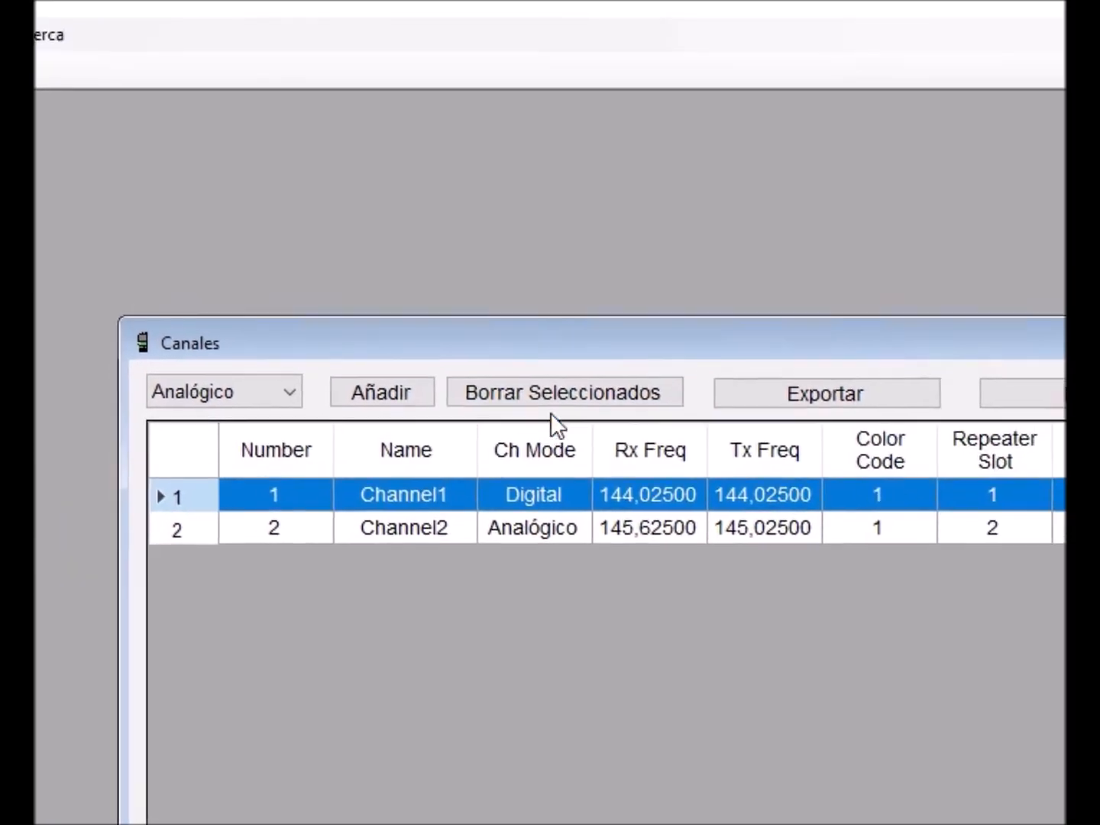
left_click(576, 396)
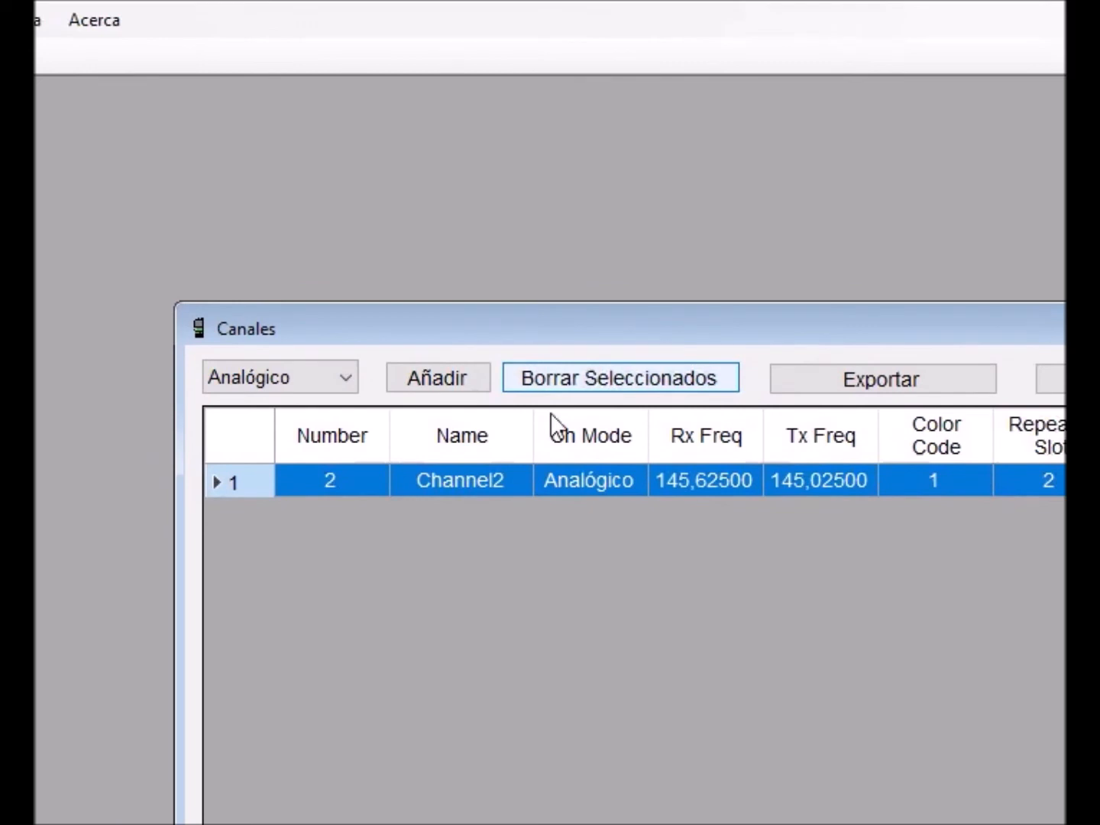
left_click(639, 333)
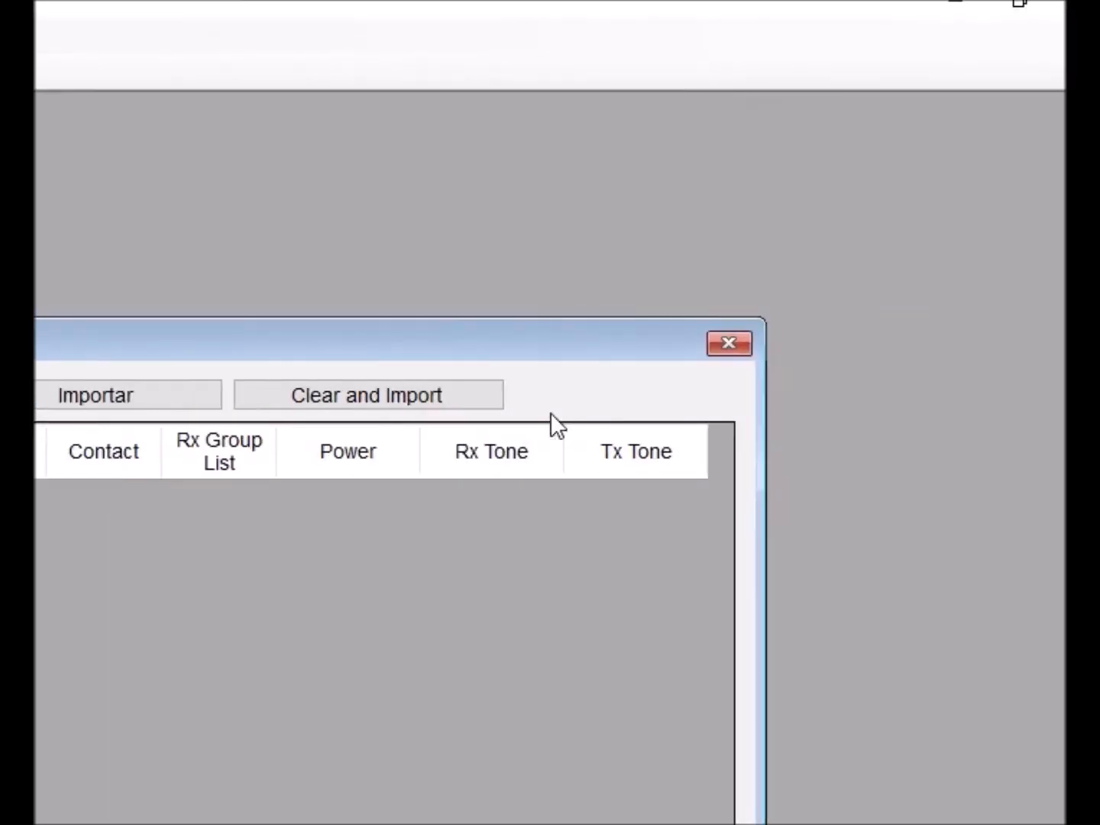
left_click(657, 361)
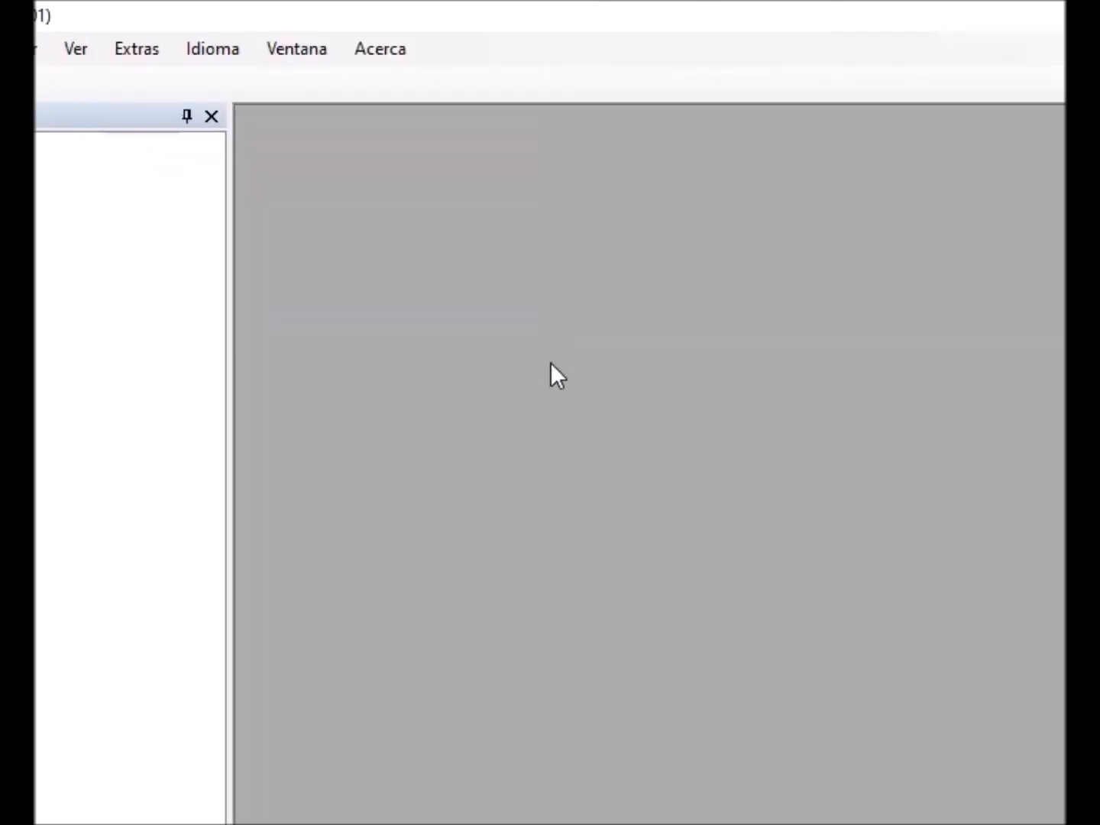